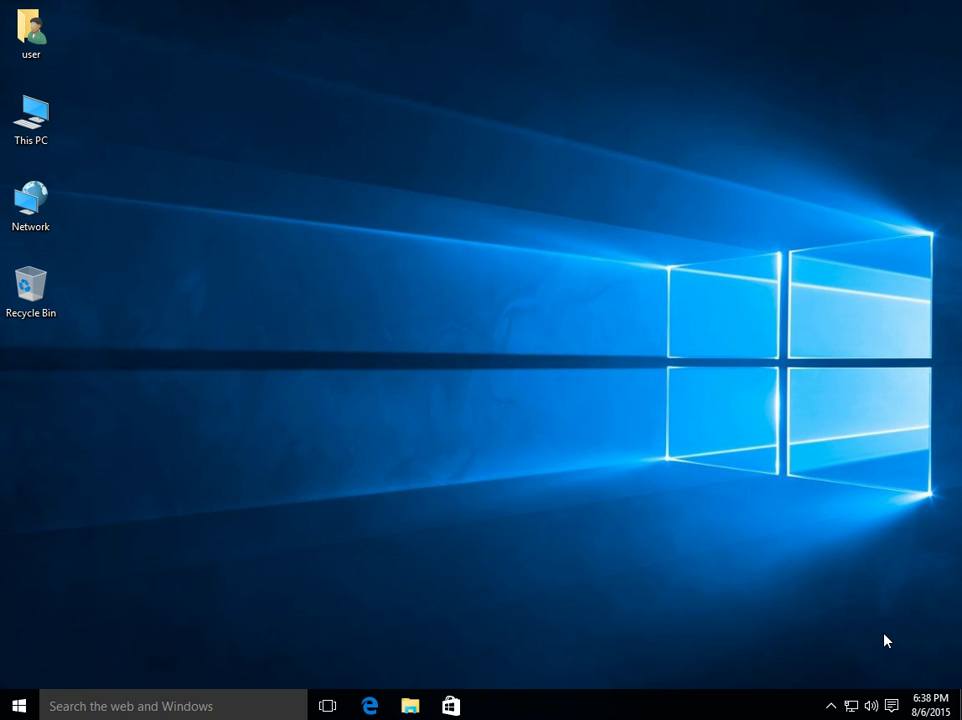
# - Review the available updates and restart scheduling options on the Windows Update page in Settings, and close the window
pyautogui.click(18, 712)
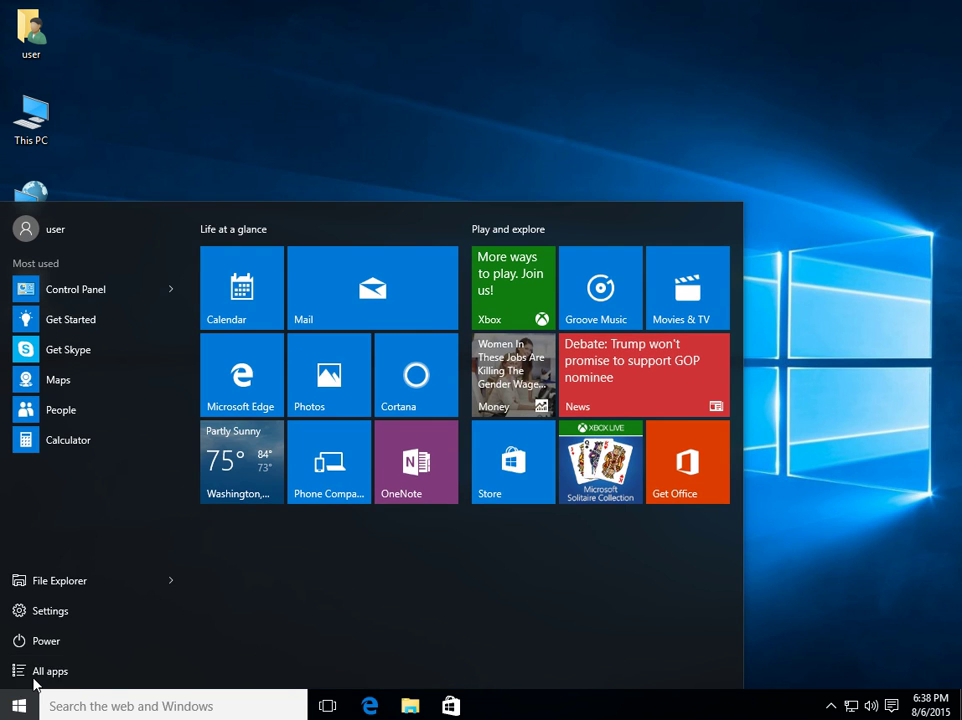
pyautogui.click(58, 615)
pyautogui.scroll(-3, 218, 449)
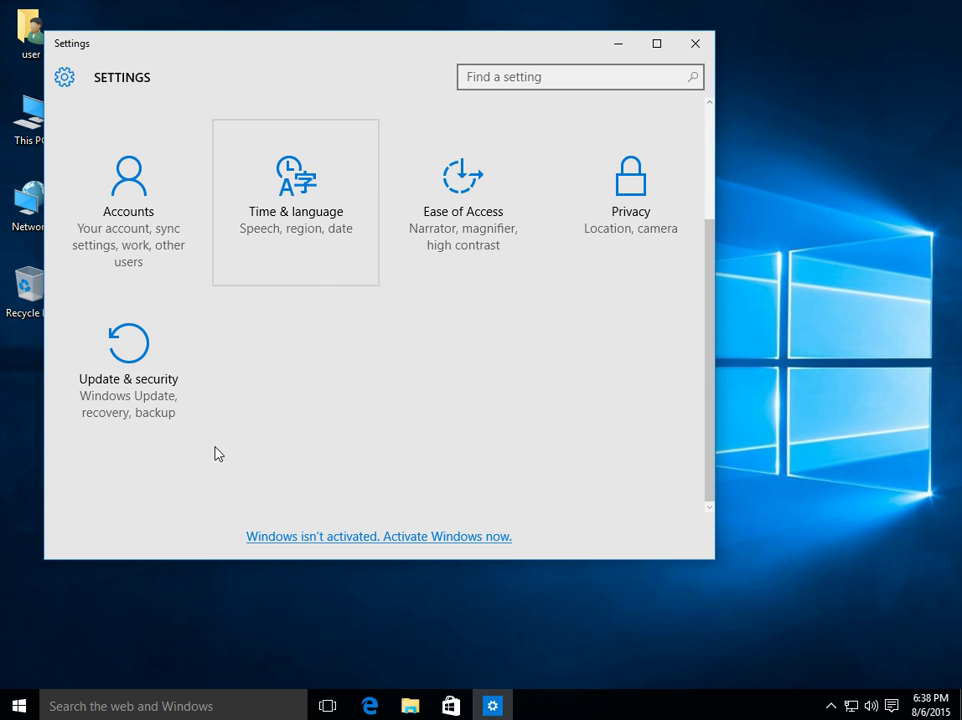
pyautogui.click(134, 345)
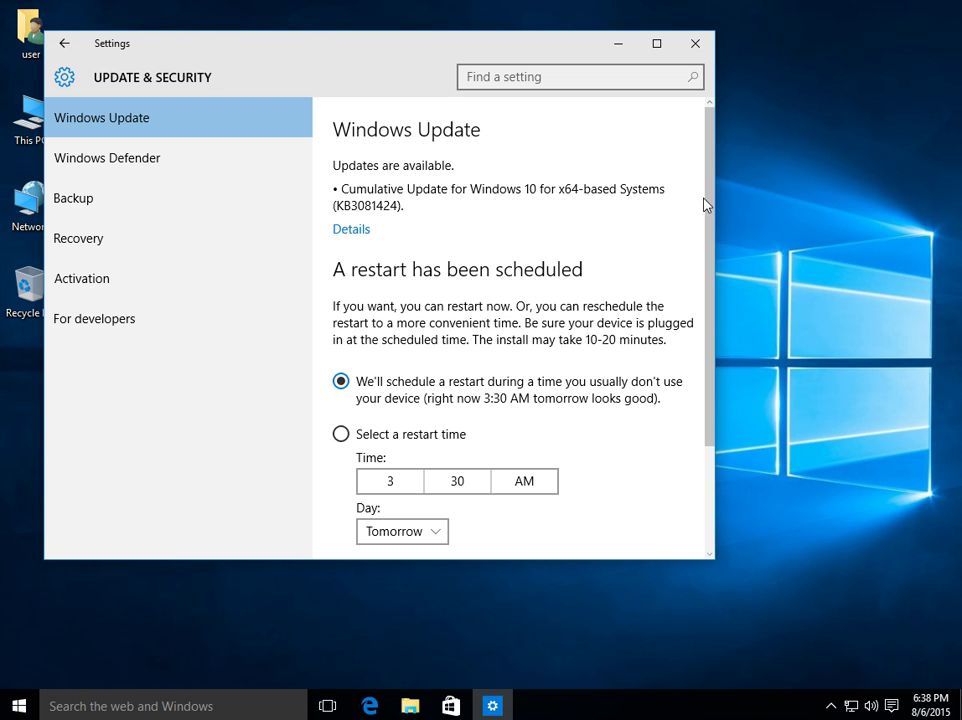
pyautogui.moveTo(711, 193); pyautogui.dragTo(703, 236)
pyautogui.scroll(2, 703, 236)
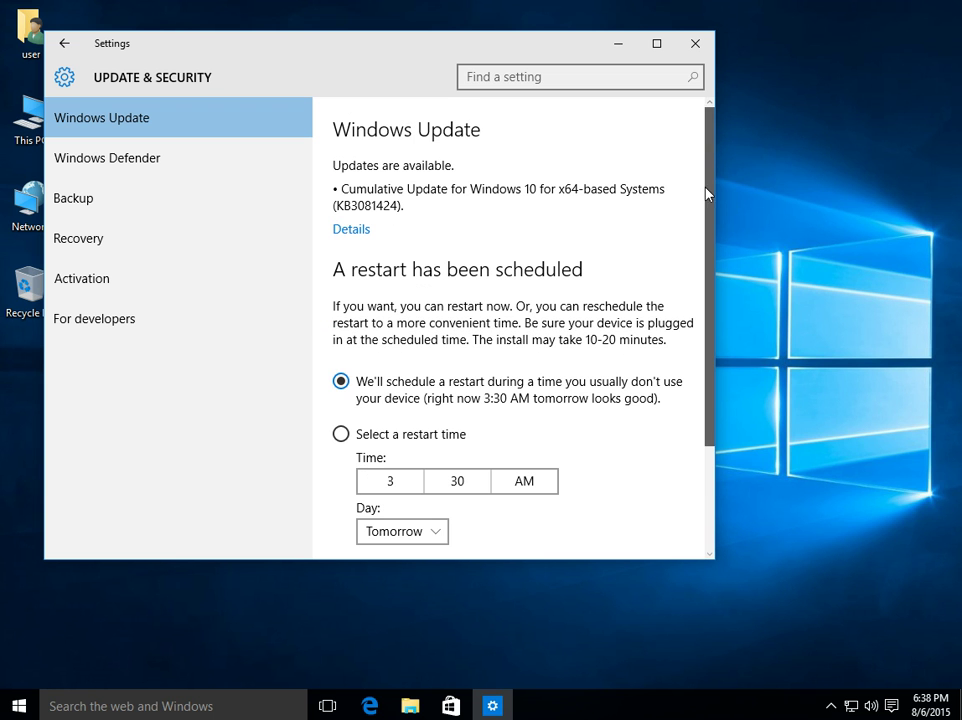
pyautogui.click(697, 46)
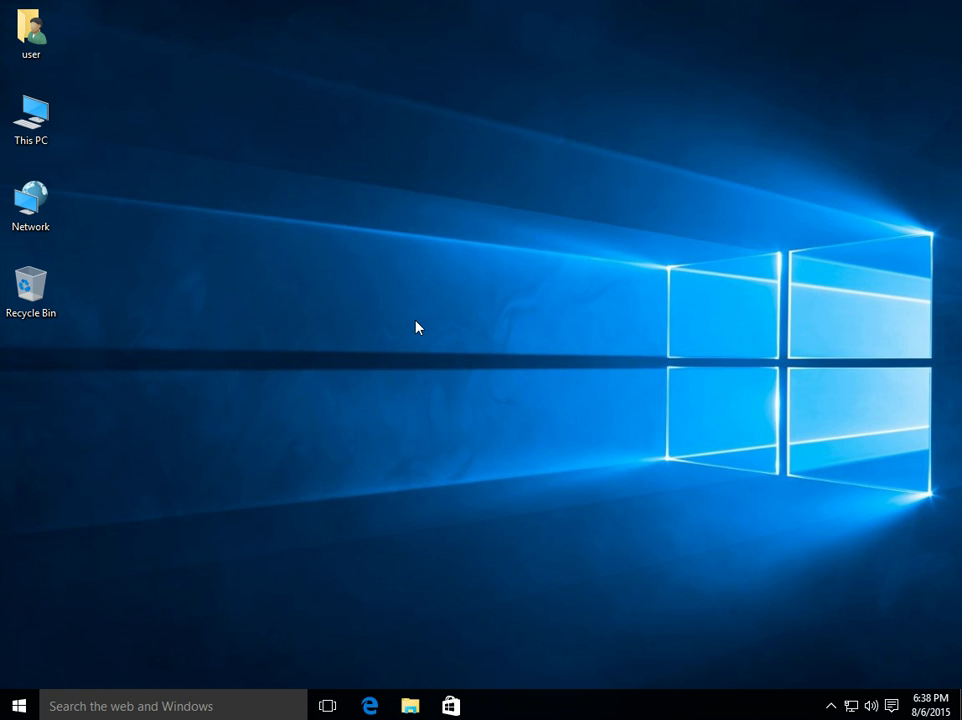
# - Search Windows for "control", open Control Panel and show its items as large icons
pyautogui.click(97, 706)
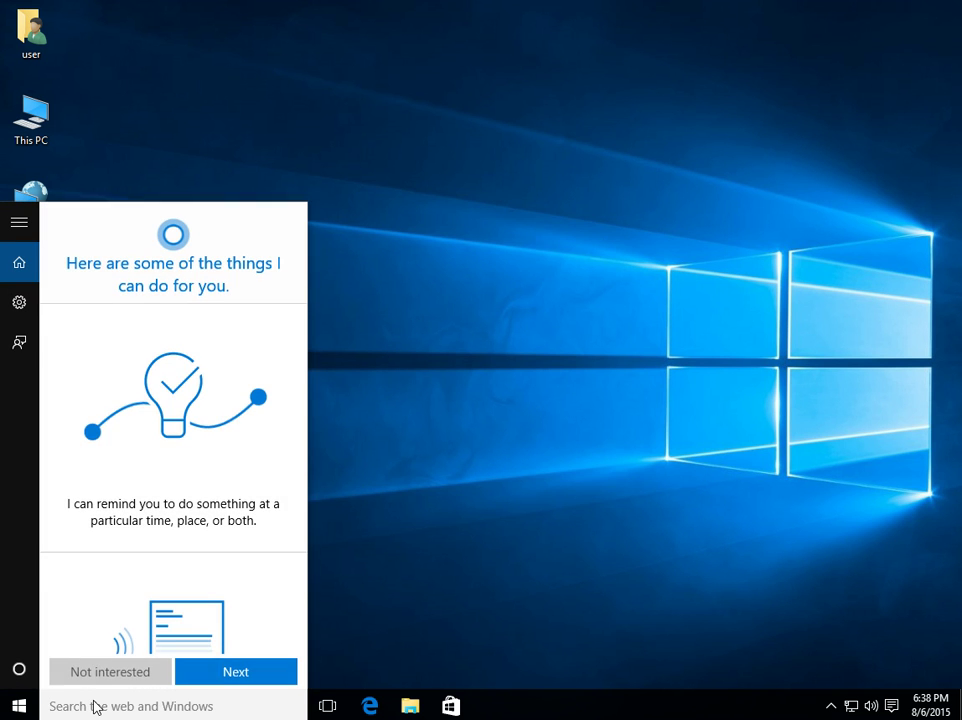
pyautogui.write('control')
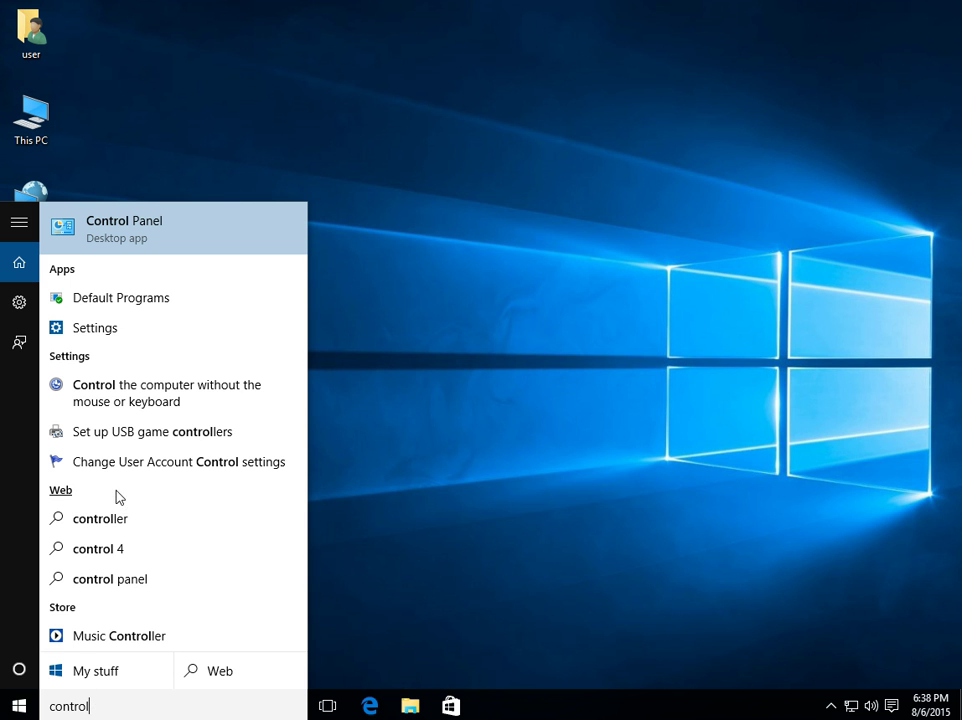
pyautogui.click(154, 236)
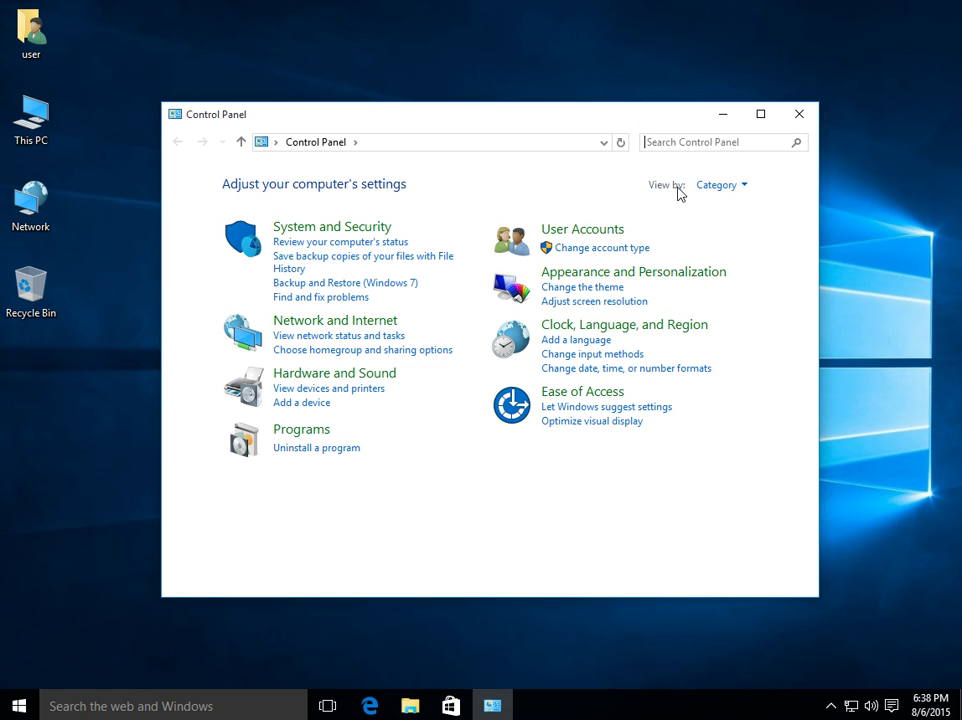
pyautogui.click(729, 189)
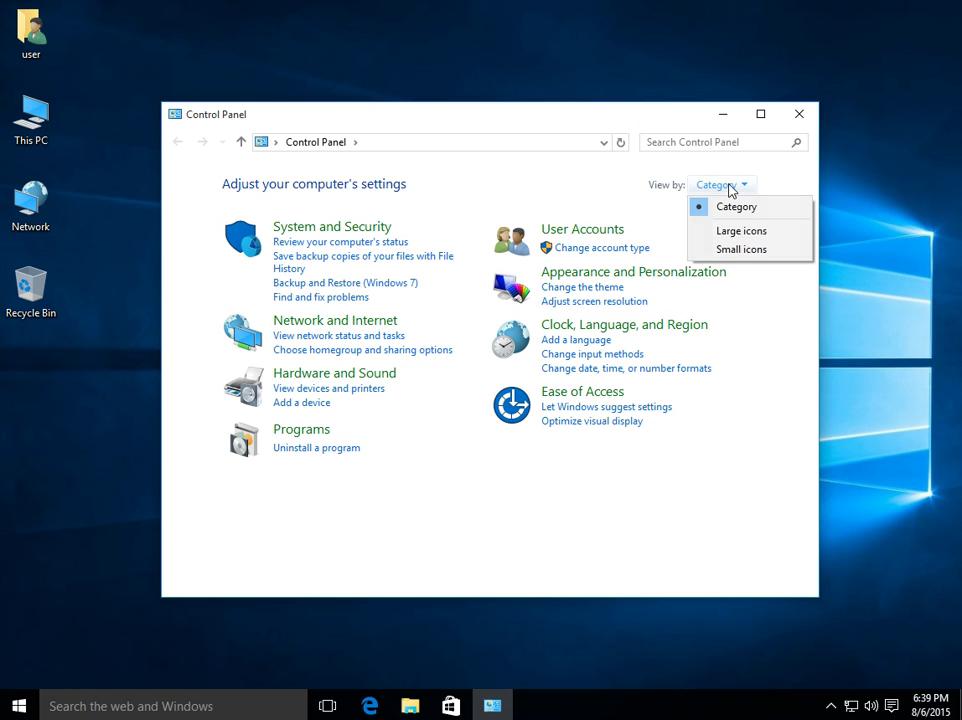
pyautogui.click(731, 232)
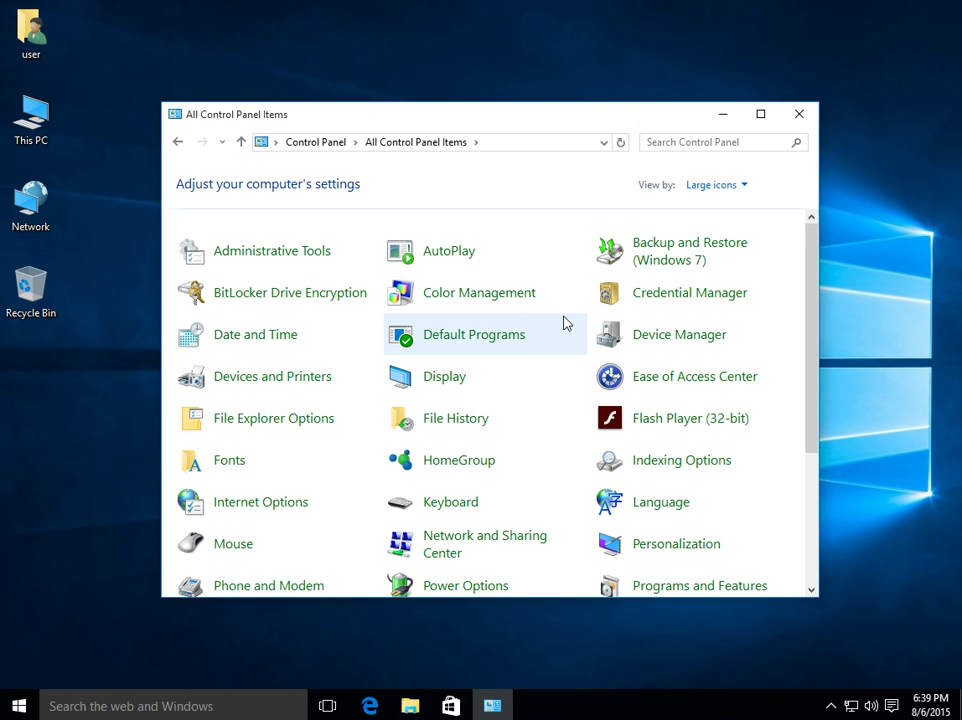
# - Open the Services console from Administrative Tools
pyautogui.click(265, 257)
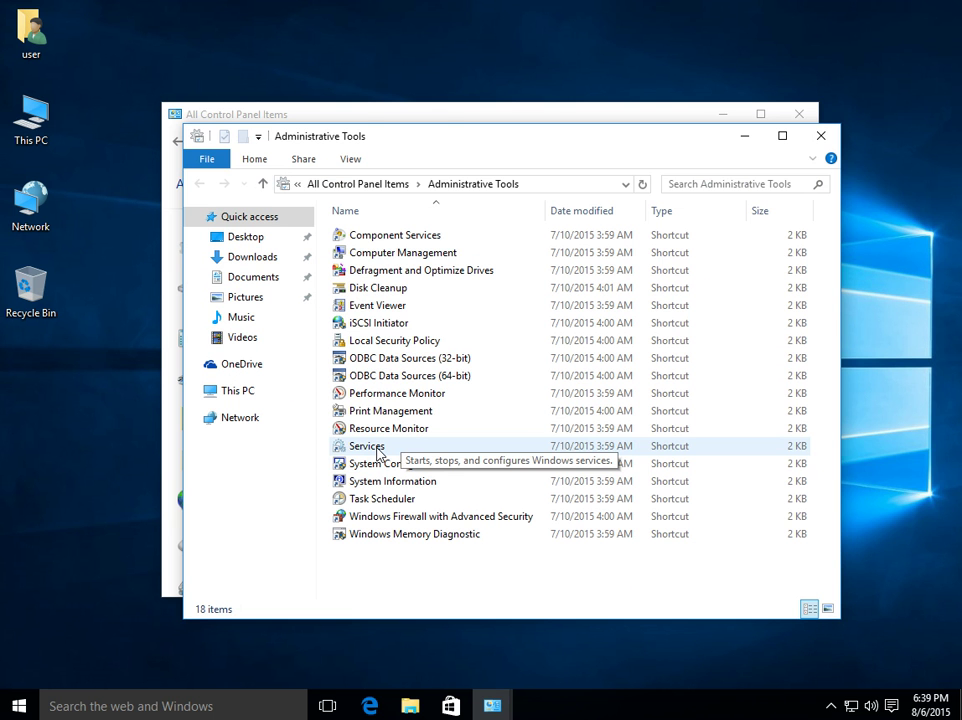
pyautogui.click(379, 454)
pyautogui.doubleClick(378, 452)
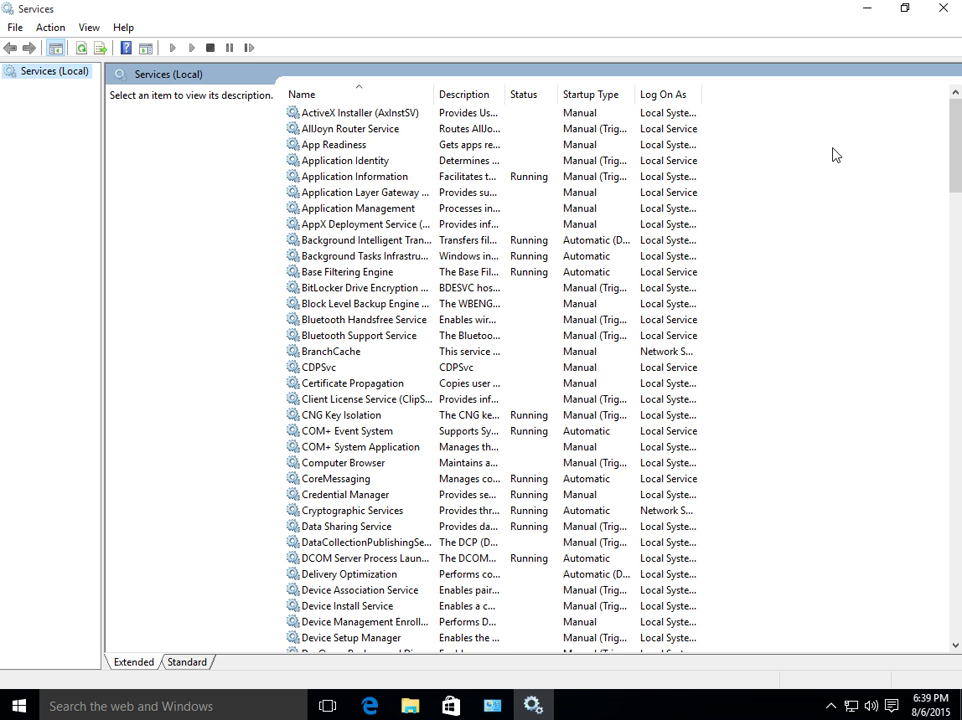
# - Stop the Windows Update service and set its startup type to Disabled
pyautogui.moveTo(955, 122); pyautogui.dragTo(951, 571)
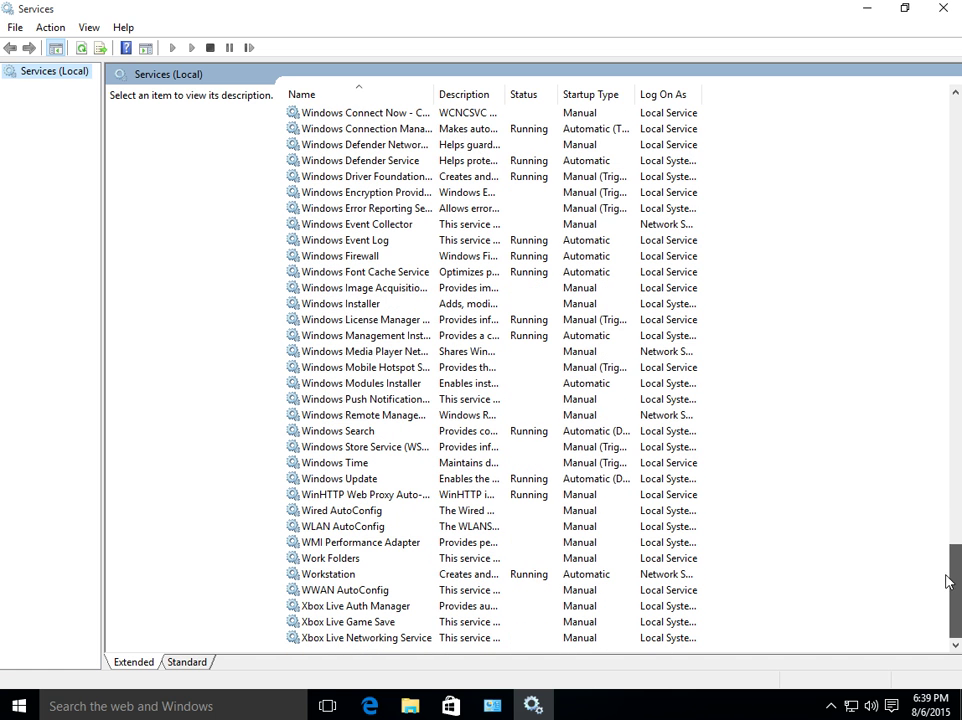
pyautogui.doubleClick(352, 480)
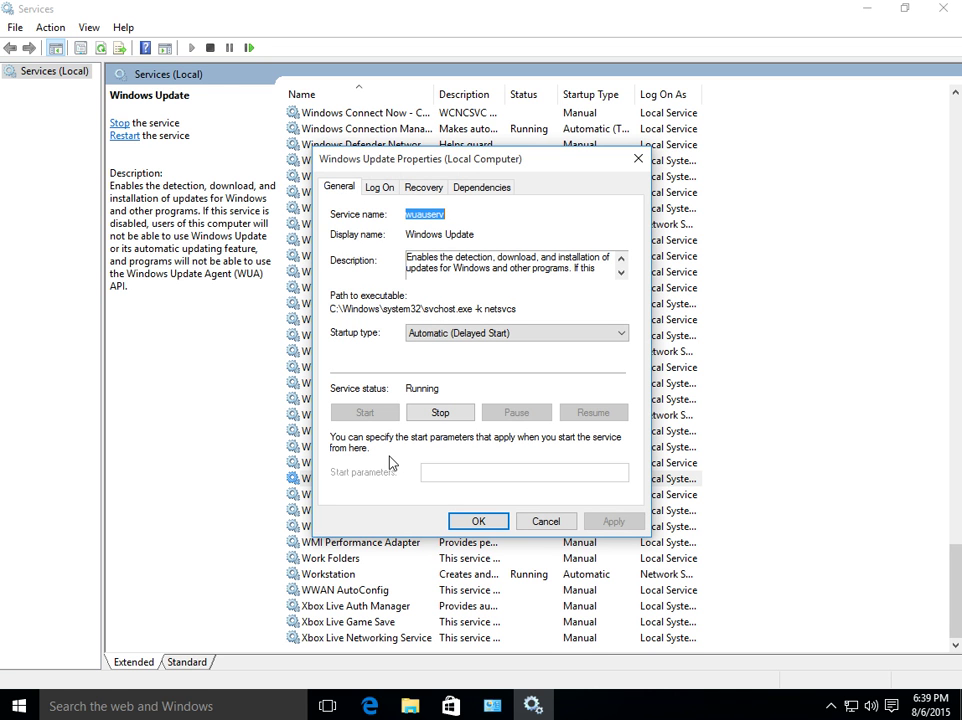
pyautogui.click(441, 414)
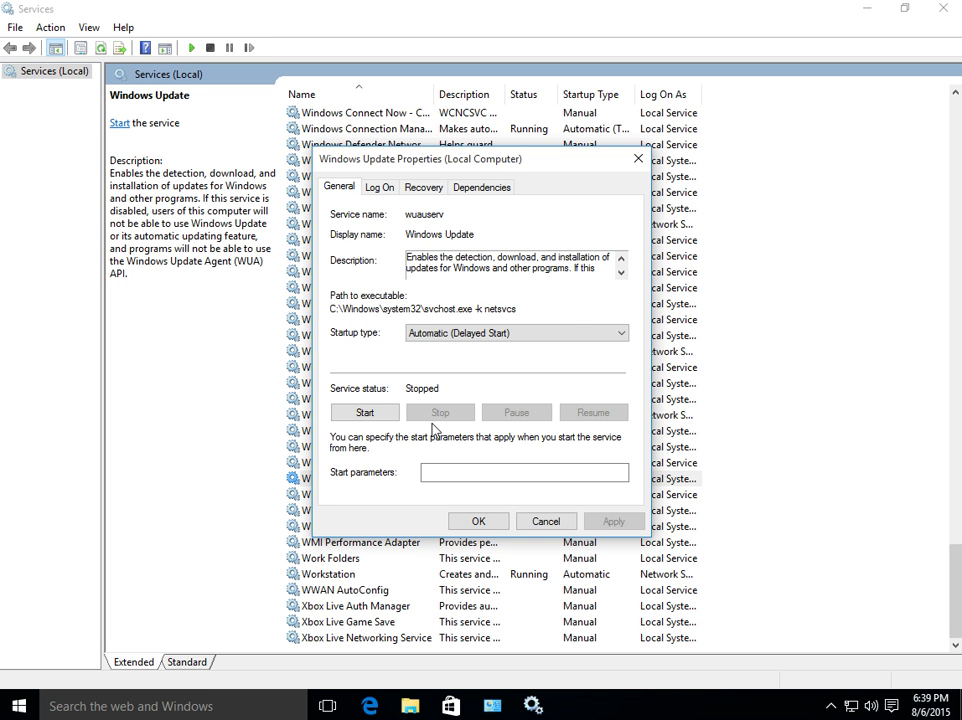
pyautogui.click(449, 333)
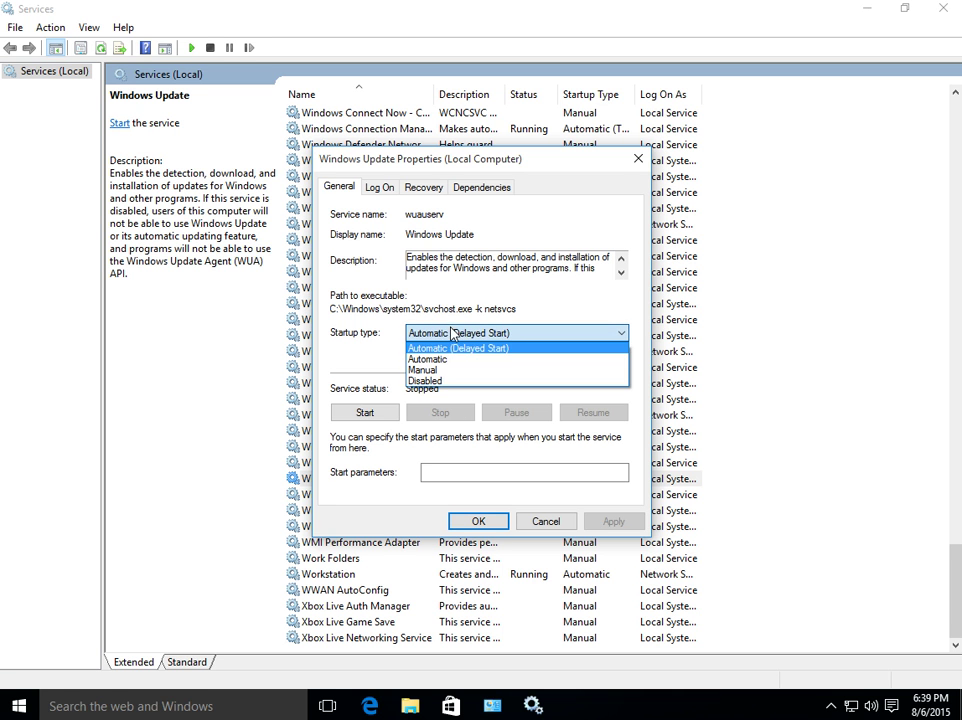
pyautogui.click(447, 385)
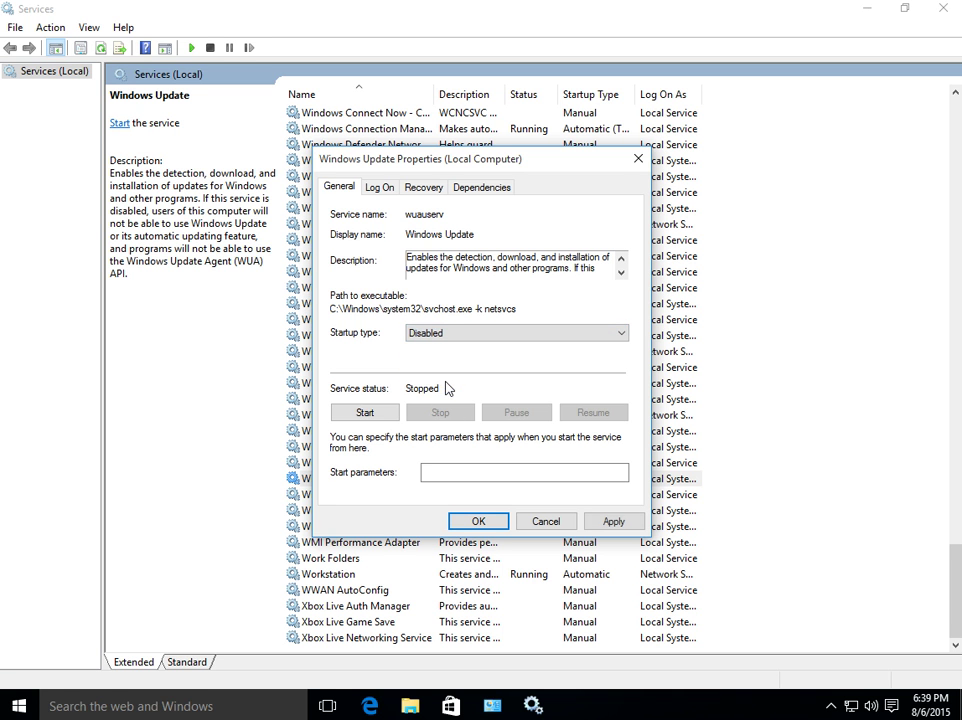
pyautogui.click(478, 522)
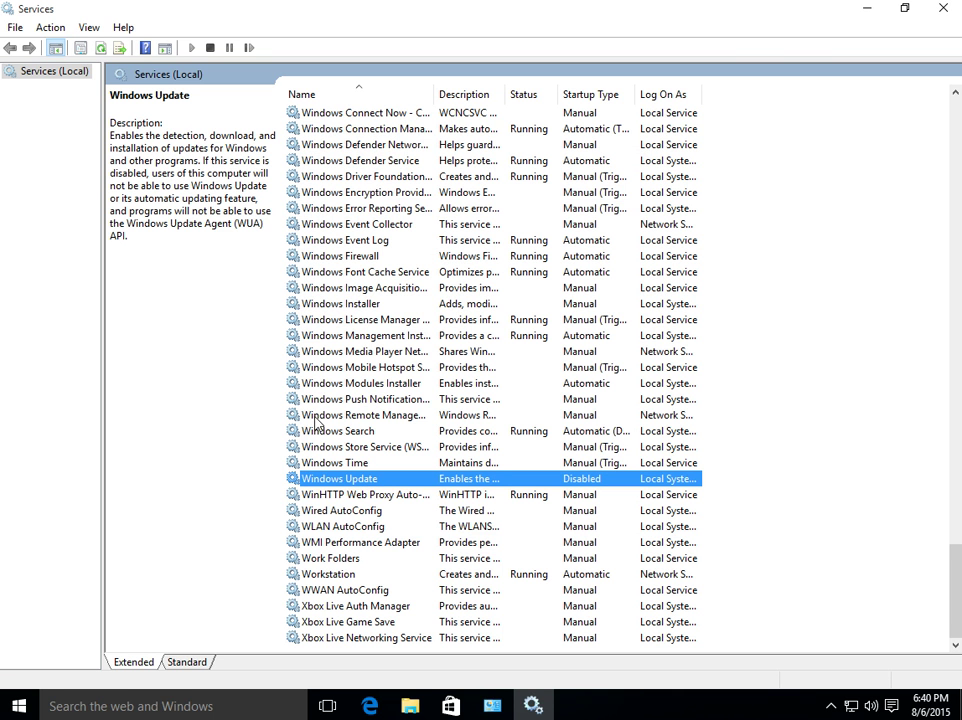
# - Set the Windows Update service's startup type to Automatic (Delayed Start), apply it and start the service
pyautogui.doubleClick(350, 484)
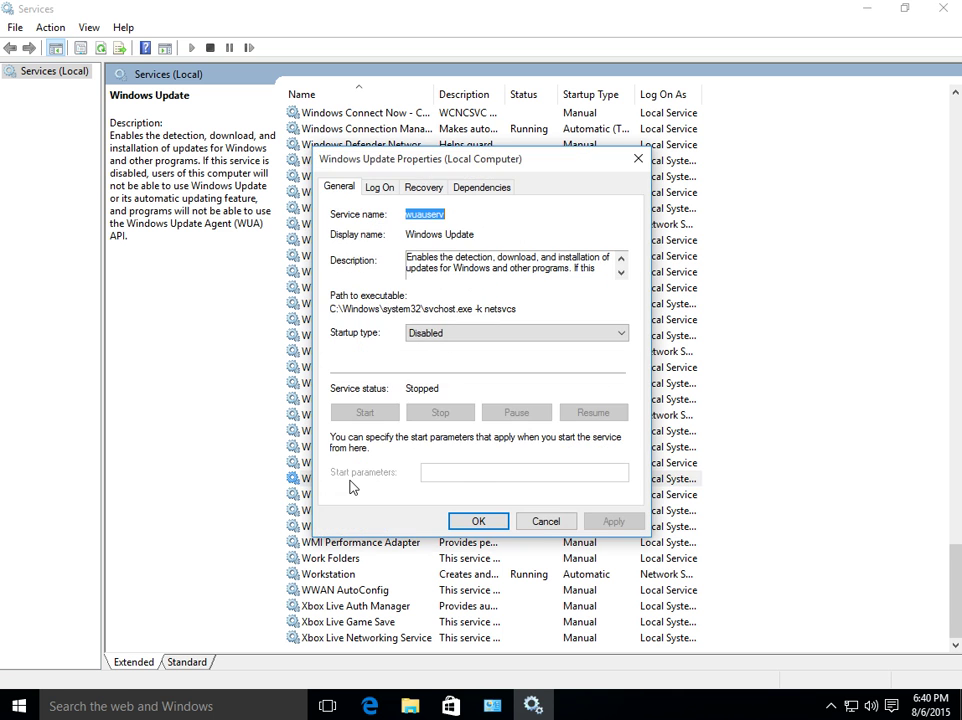
pyautogui.click(446, 336)
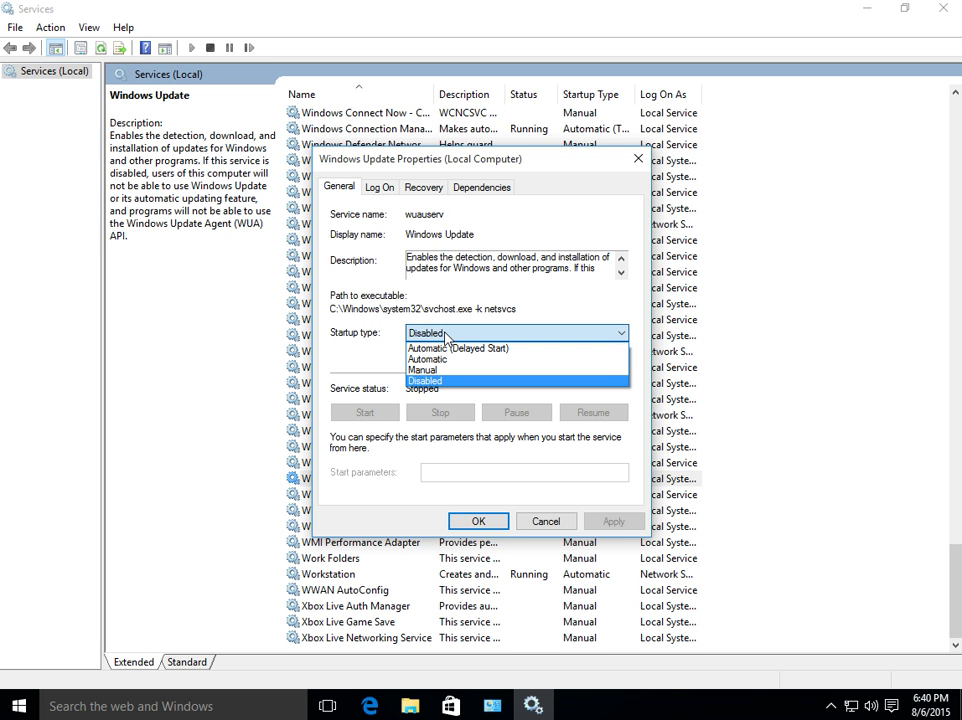
pyautogui.click(447, 348)
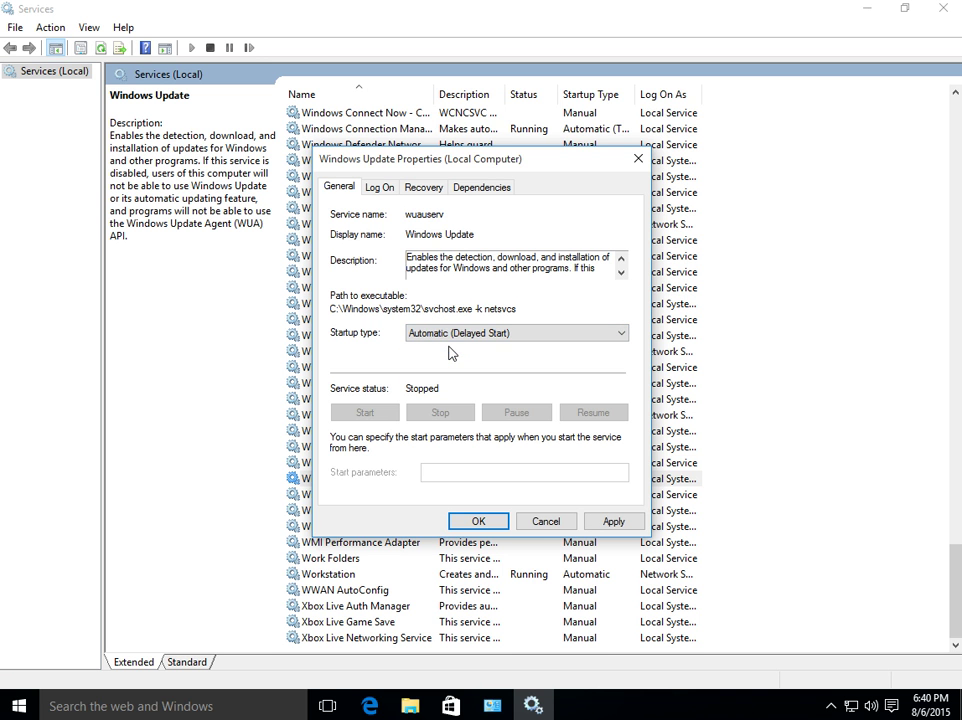
pyautogui.click(613, 524)
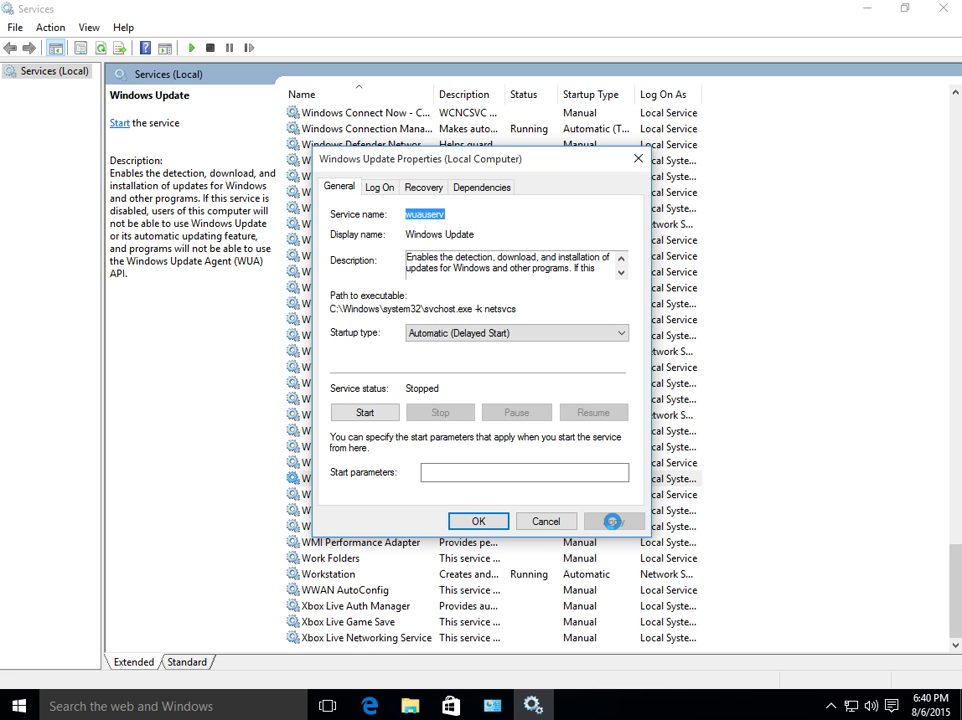
pyautogui.click(370, 413)
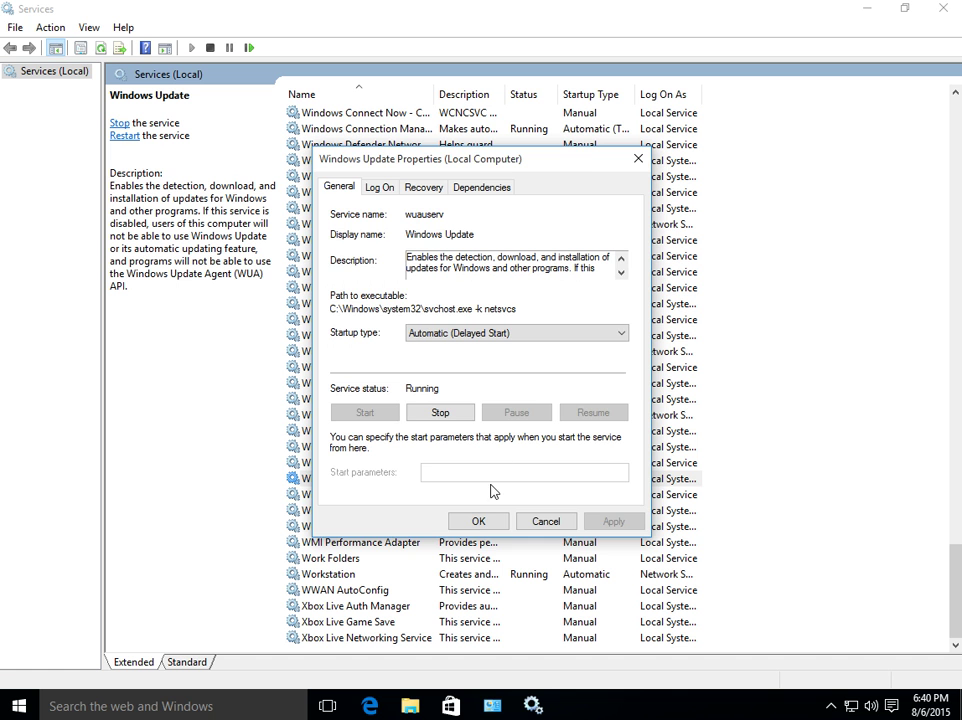
pyautogui.click(477, 522)
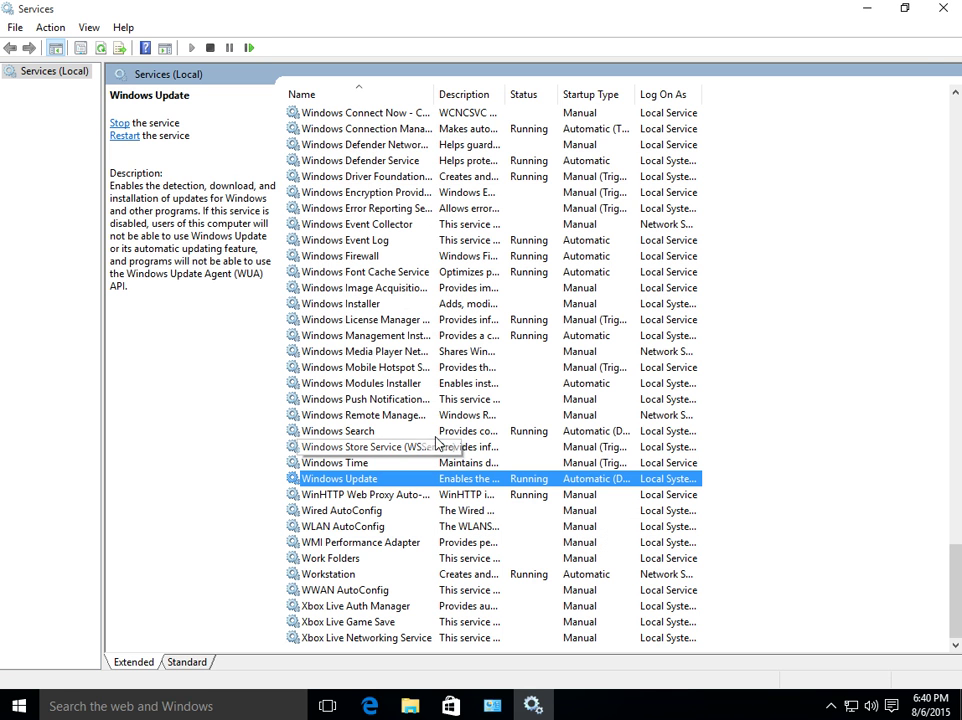
# - Close the Services, Administrative Tools and Control Panel windows
pyautogui.click(945, 12)
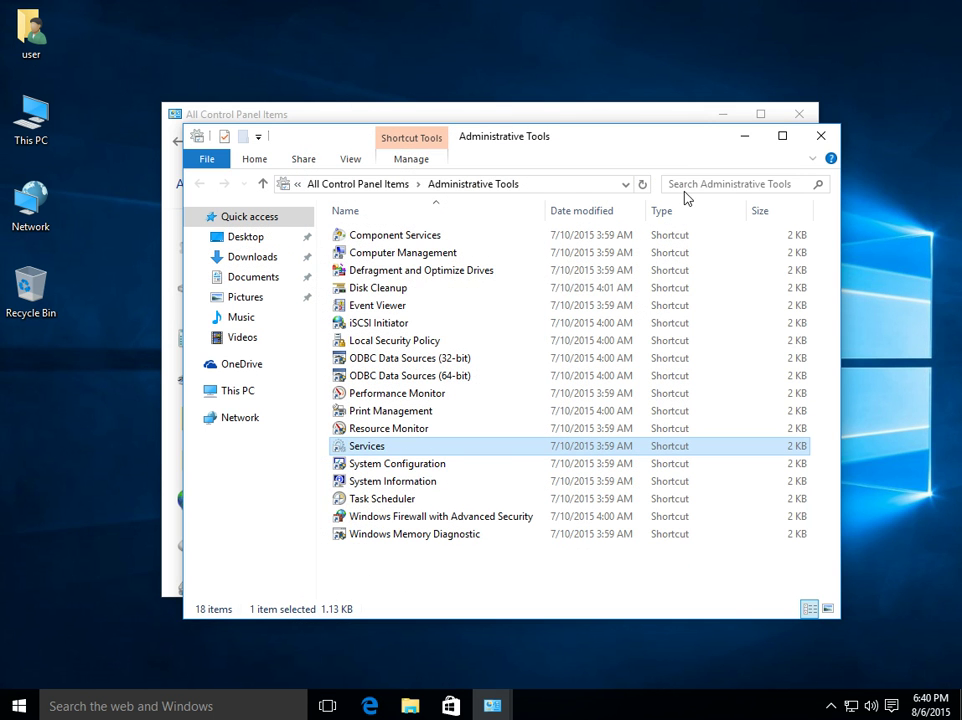
pyautogui.click(829, 141)
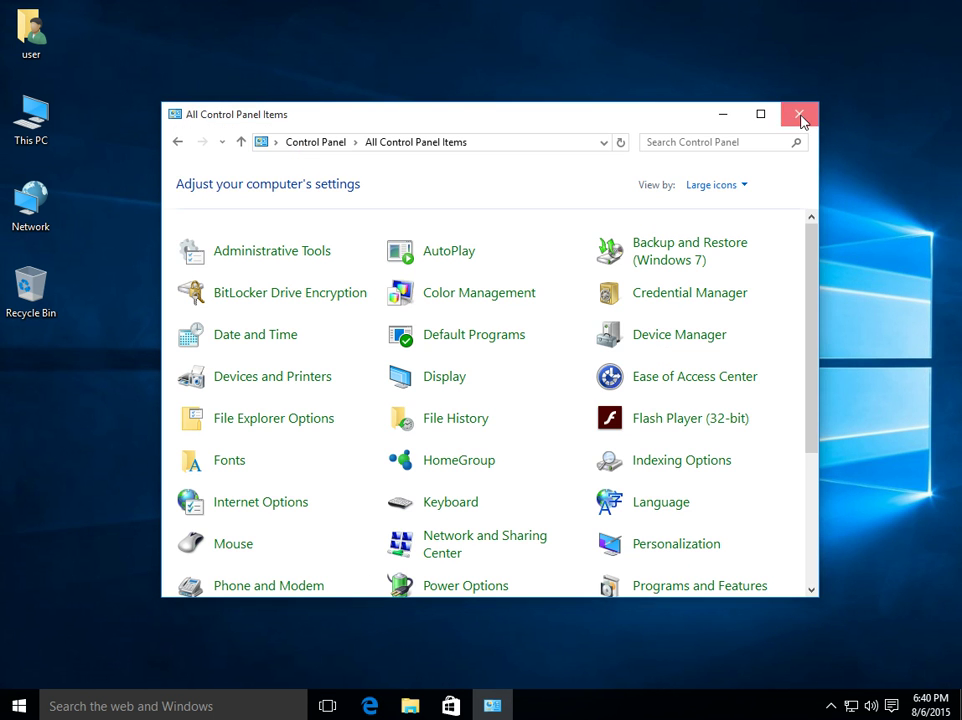
pyautogui.click(803, 117)
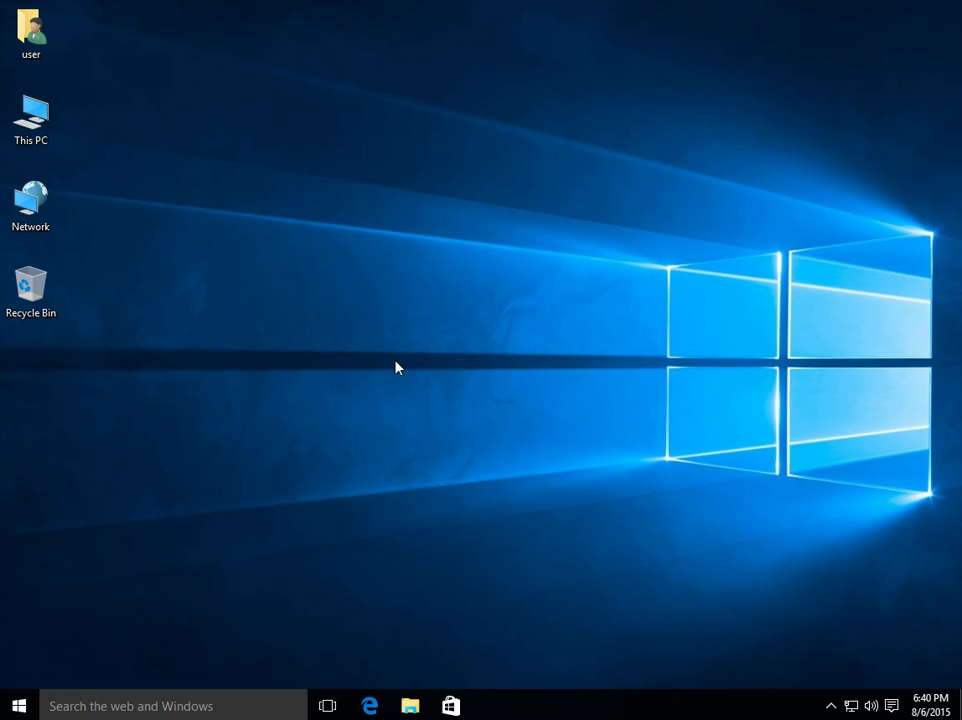
# - Run mmc with permission to make changes and maximize the empty Microsoft Management Console window
pyautogui.press('Tab')
pyautogui.press('super+r')
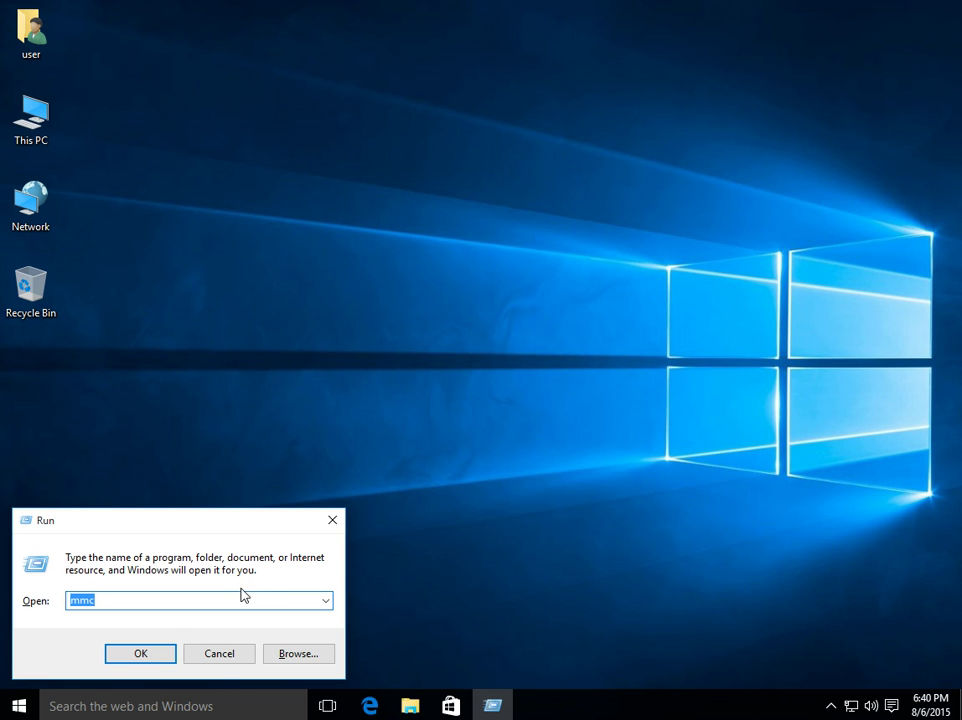
pyautogui.click(148, 655)
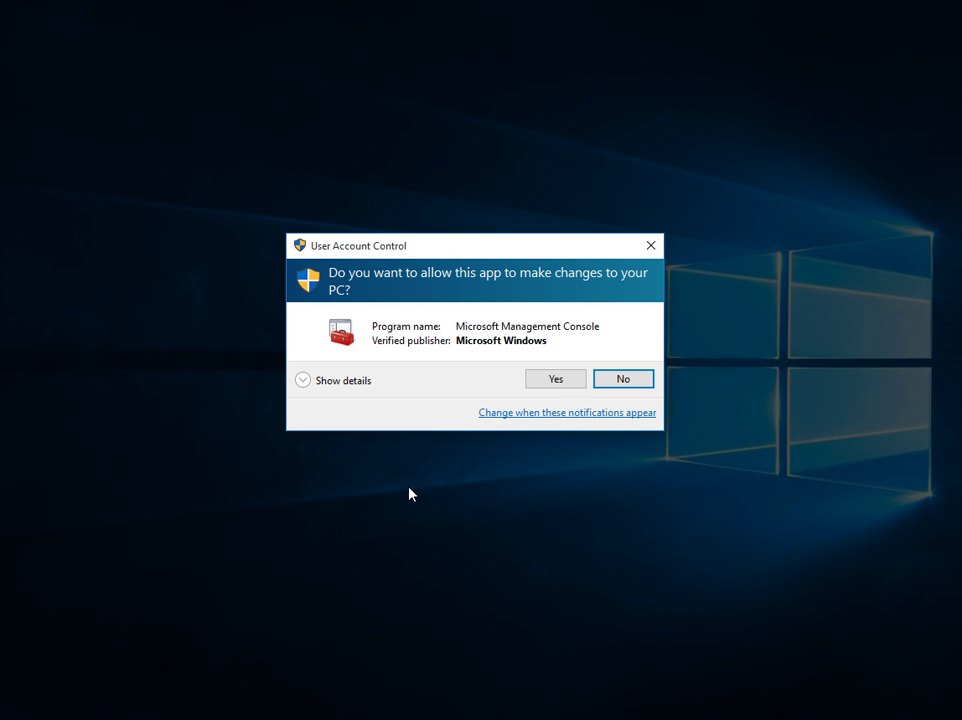
pyautogui.click(556, 385)
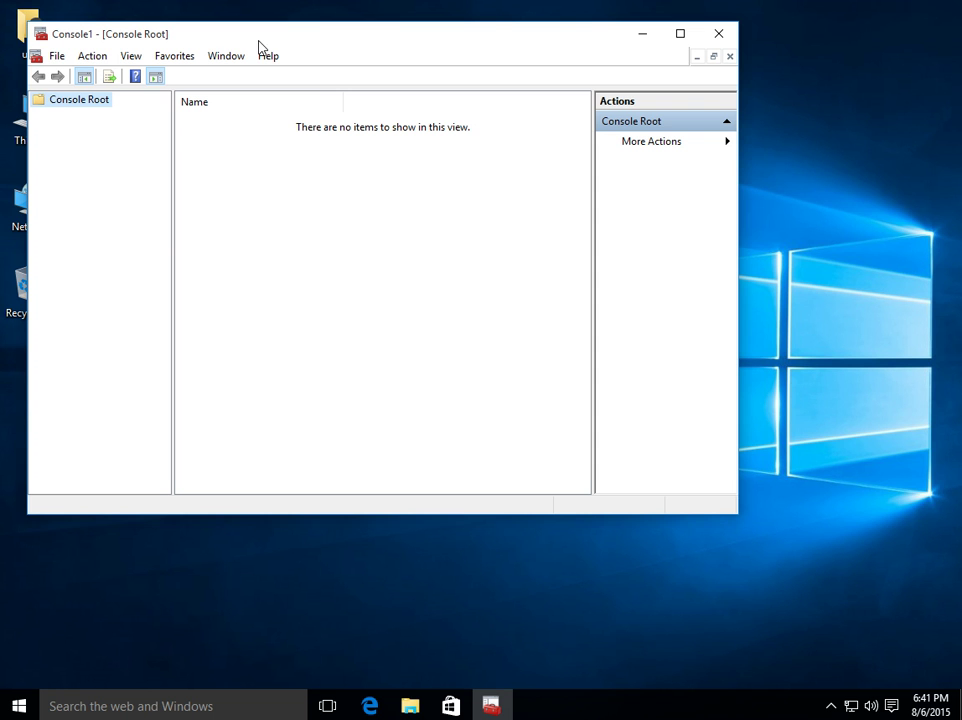
pyautogui.doubleClick(325, 40)
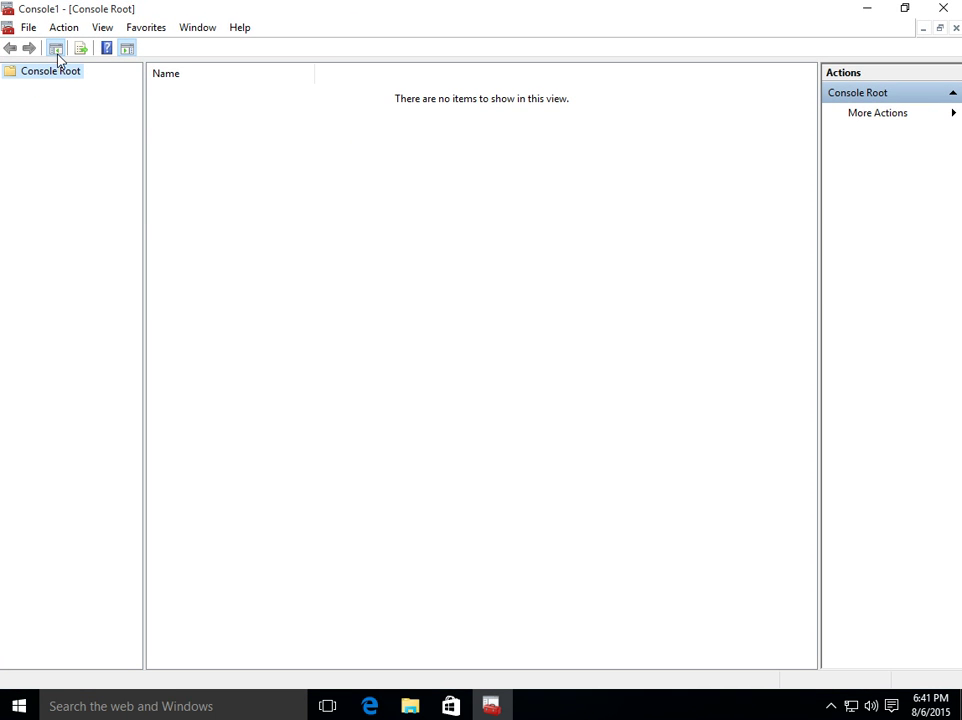
# - Add the Group Policy Object Editor snap-in for the local computer to the console
pyautogui.click(29, 29)
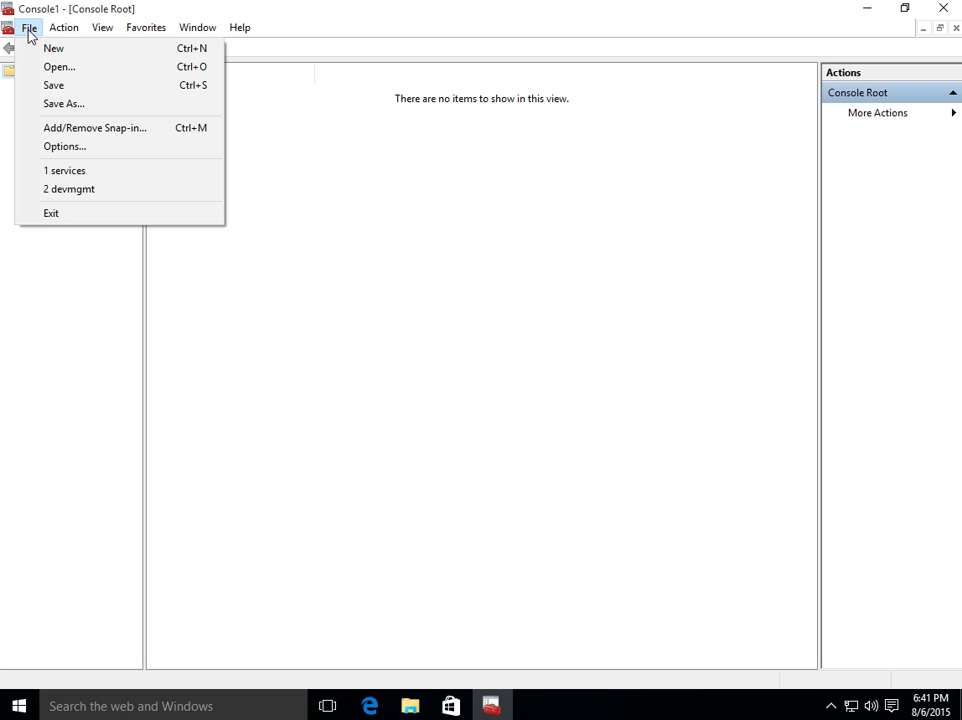
pyautogui.click(77, 129)
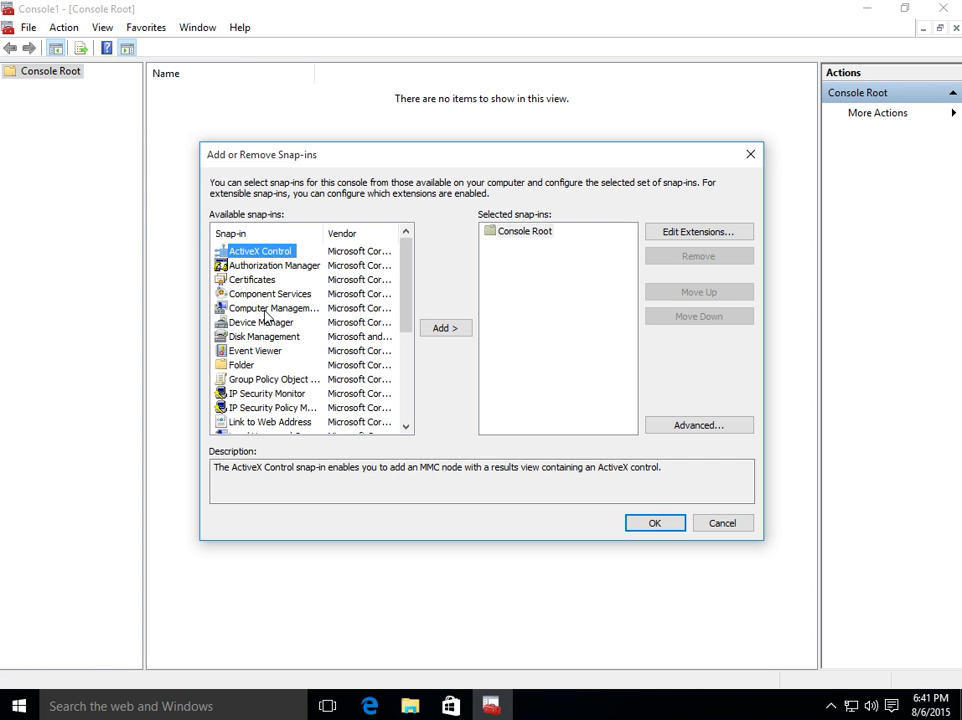
pyautogui.doubleClick(265, 380)
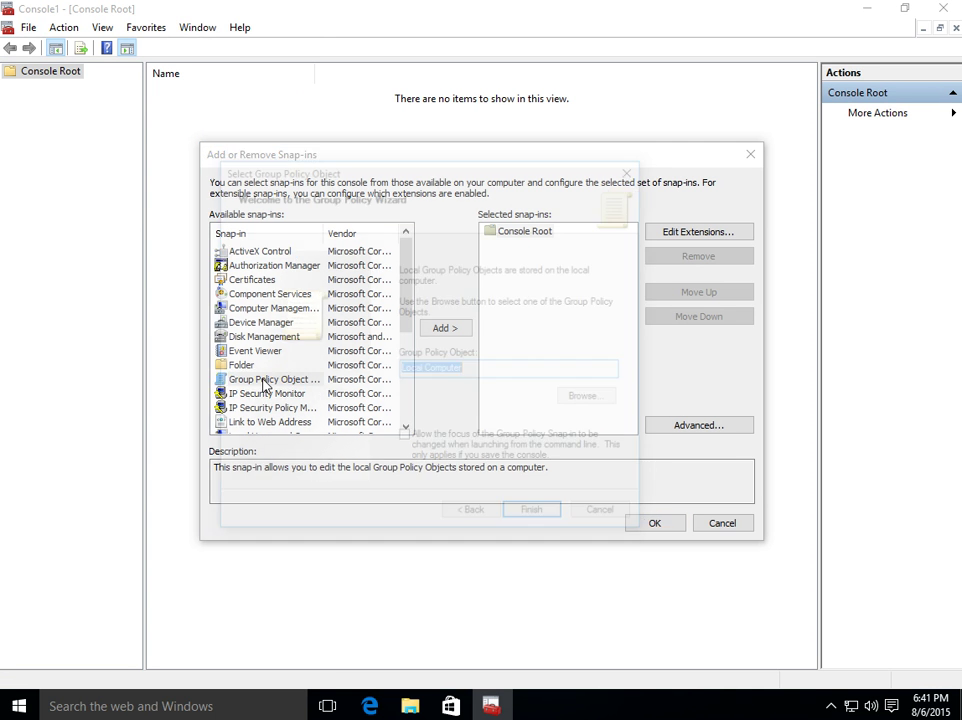
pyautogui.click(550, 522)
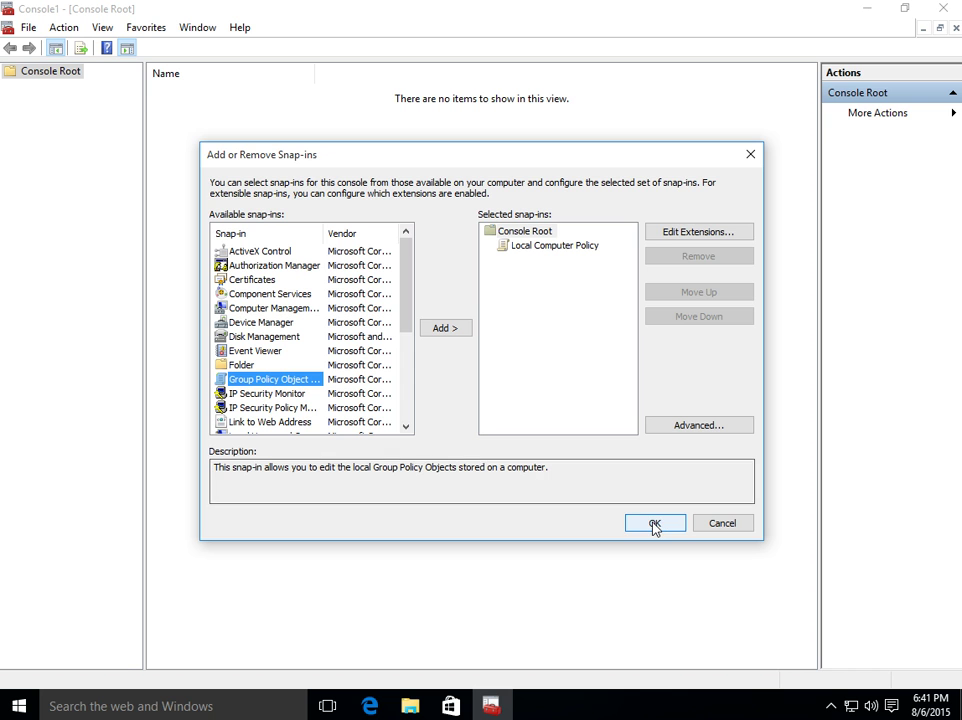
pyautogui.click(655, 524)
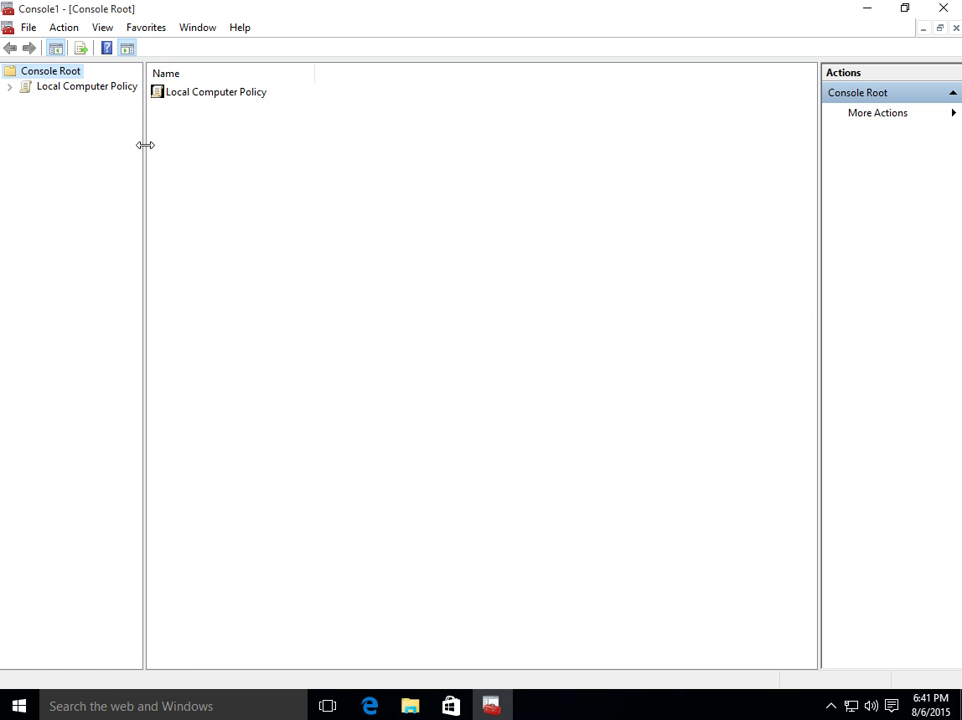
# - Open the Windows Update policies under Local Computer Policy, Computer Configuration, Administrative Templates, Windows Components, widening the console tree to read the names
pyautogui.moveTo(143, 144); pyautogui.dragTo(178, 151)
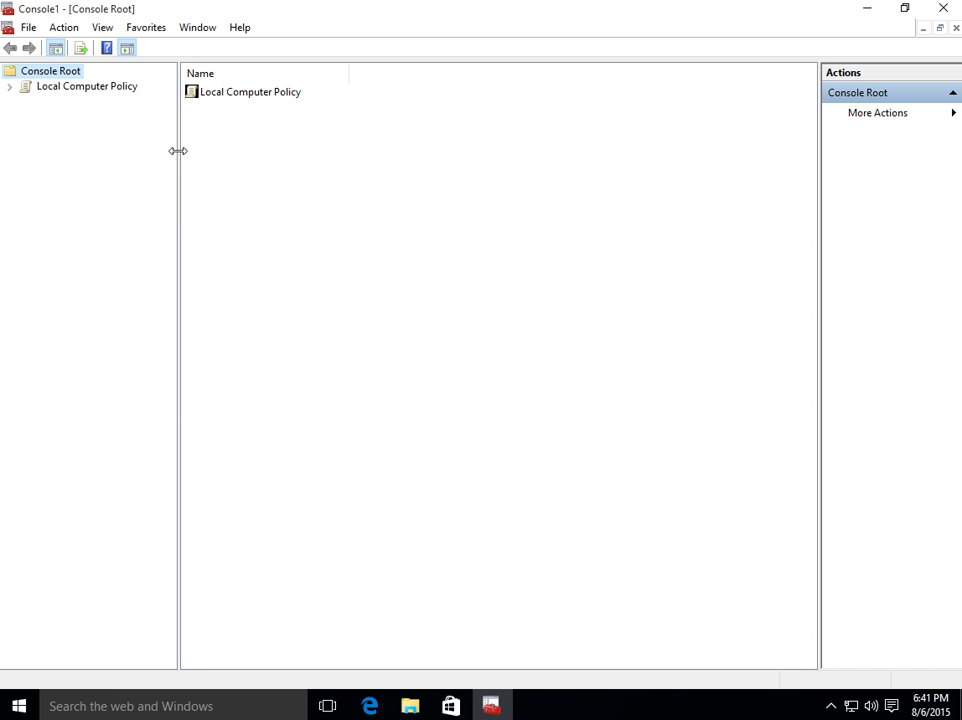
pyautogui.click(11, 90)
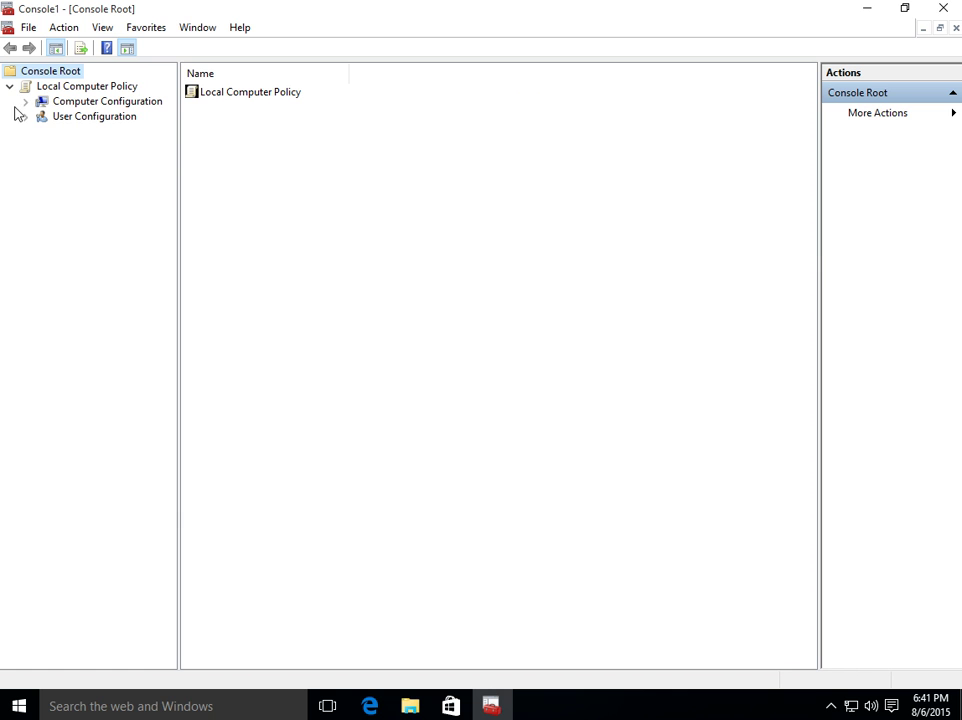
pyautogui.click(25, 102)
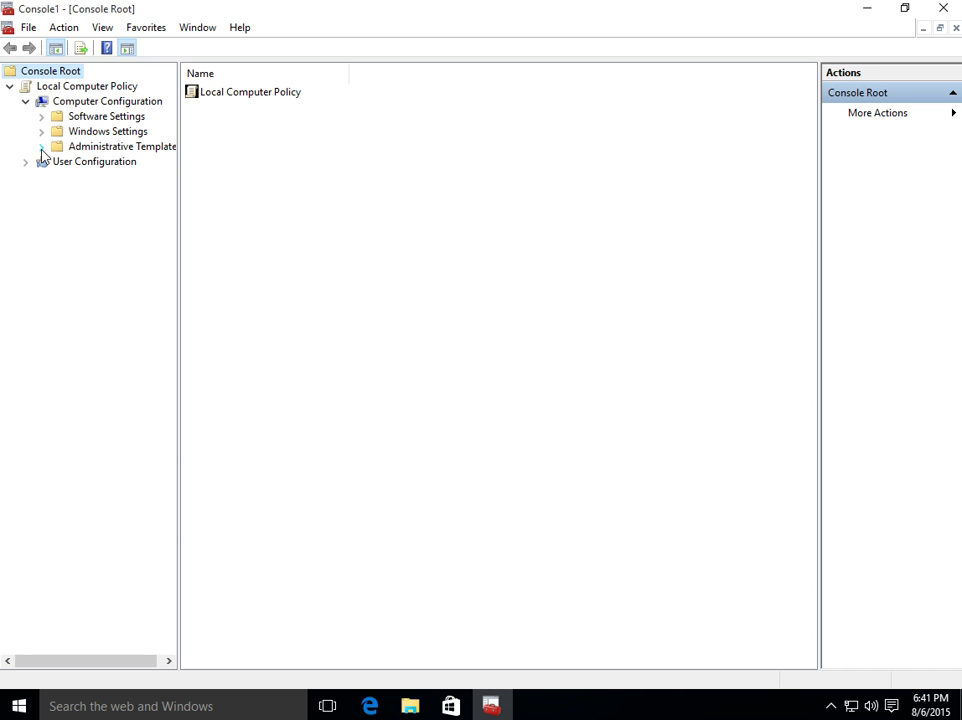
pyautogui.click(41, 147)
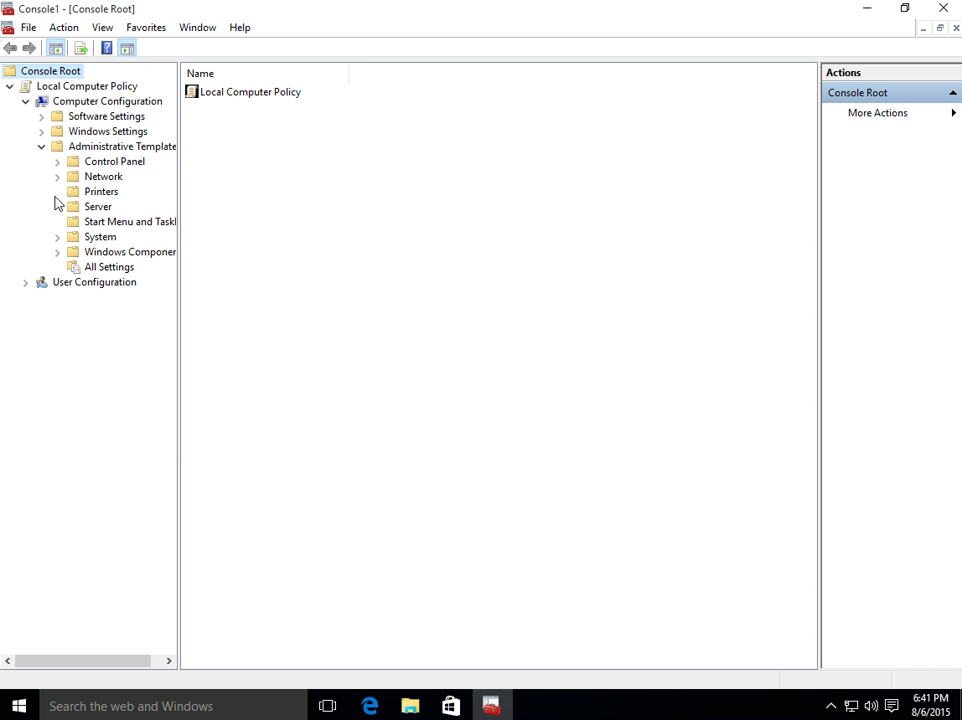
pyautogui.click(57, 252)
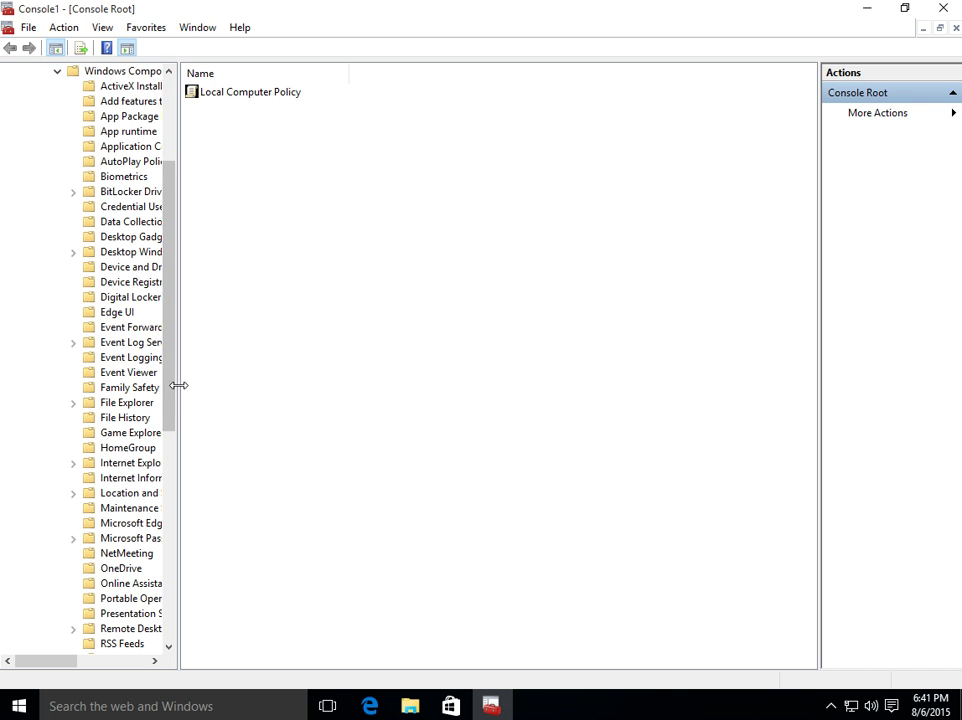
pyautogui.moveTo(178, 386); pyautogui.dragTo(230, 386)
pyautogui.moveTo(225, 337); pyautogui.dragTo(214, 543)
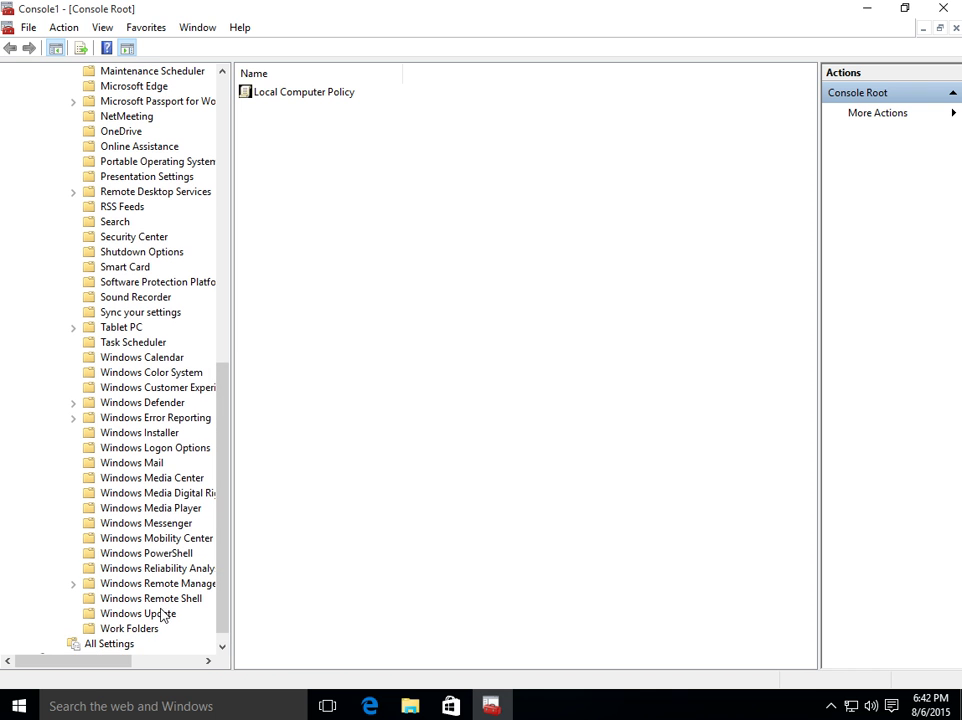
pyautogui.click(147, 614)
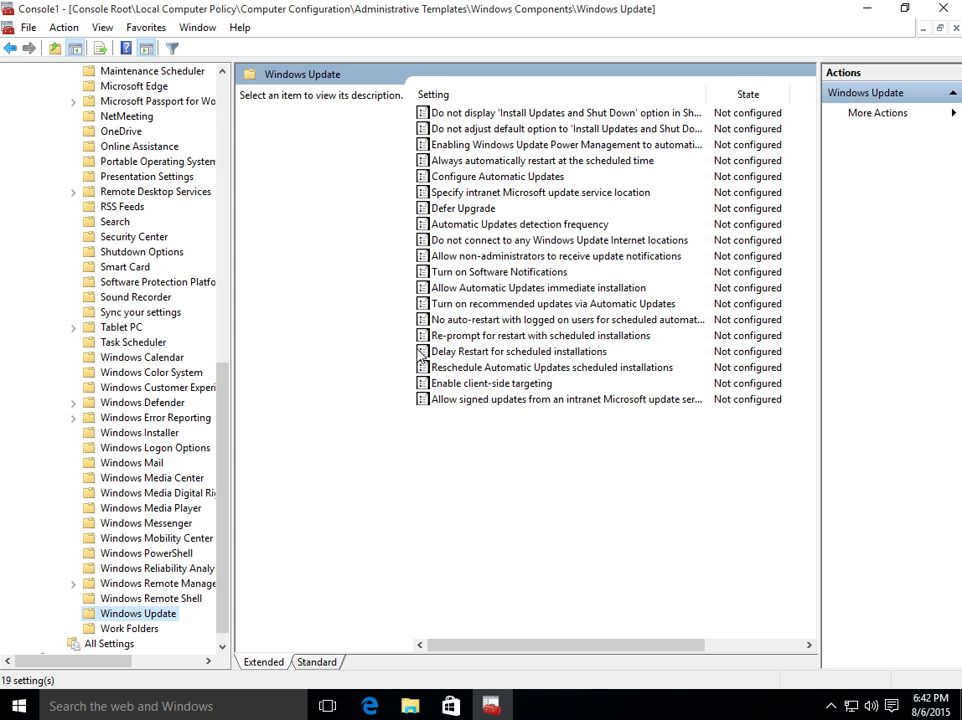
# - Enable the Configure Automatic Updates policy with the option "2 - Notify for download and notify for install" and confirm it
pyautogui.click(497, 178)
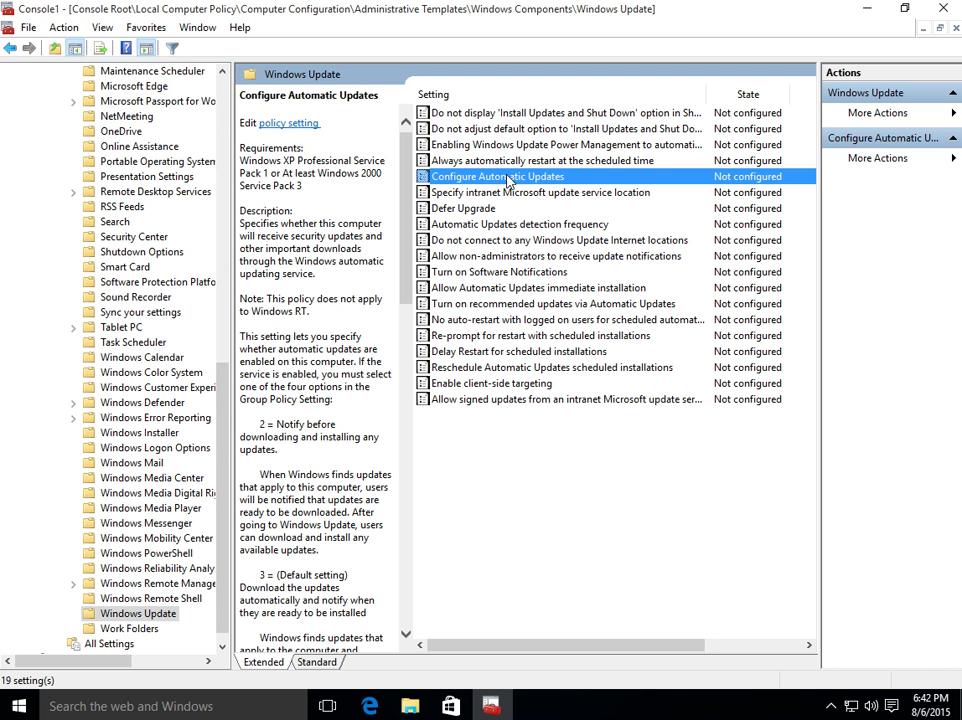
pyautogui.doubleClick(508, 178)
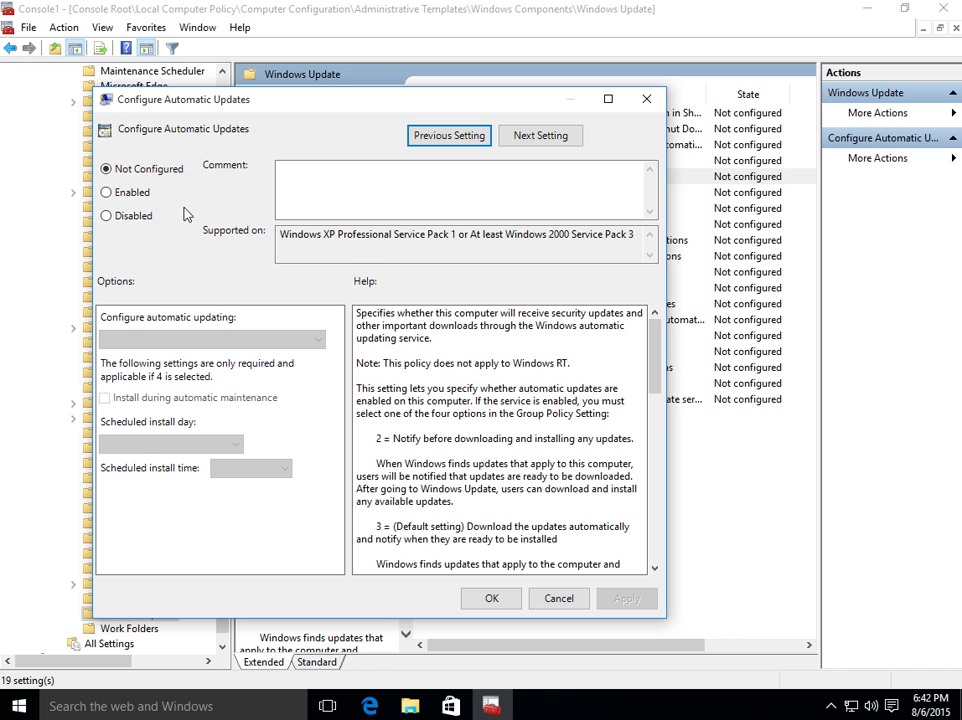
pyautogui.click(107, 194)
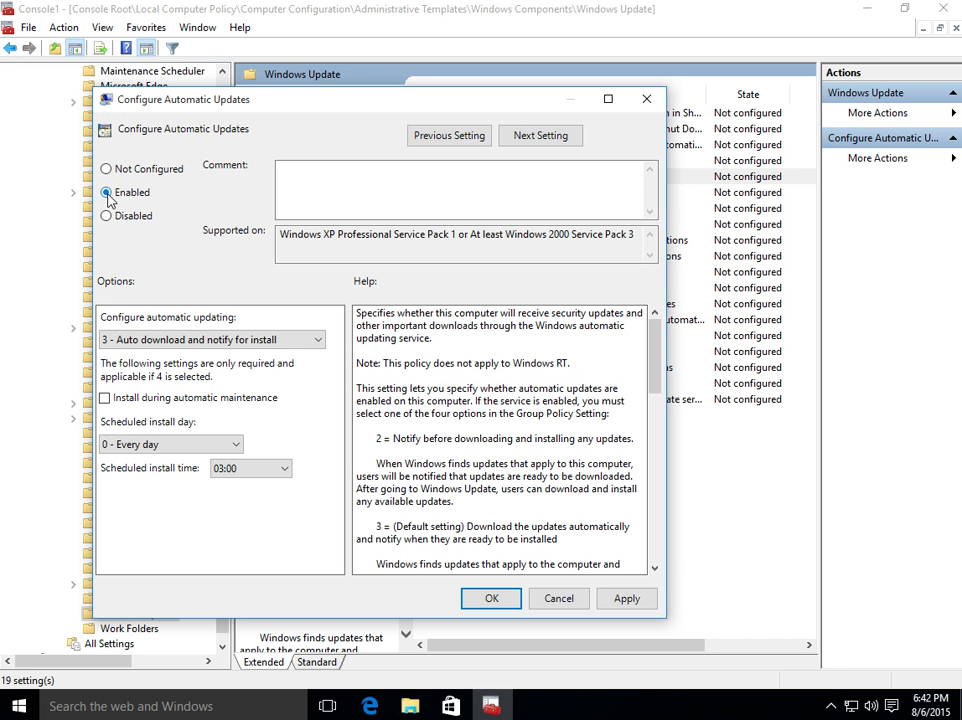
pyautogui.click(184, 344)
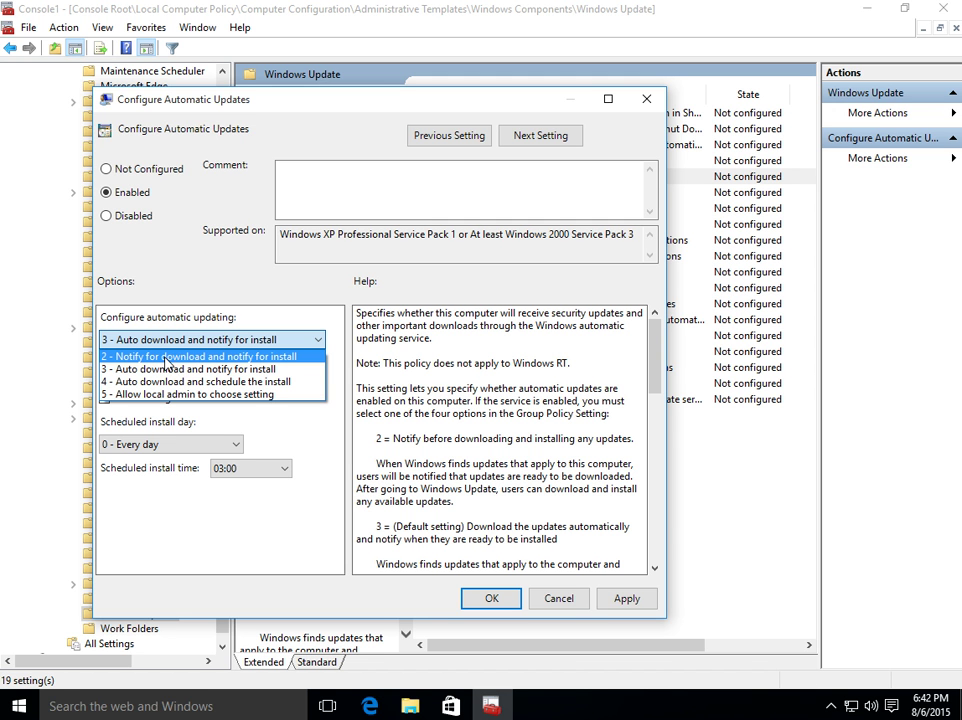
pyautogui.click(183, 357)
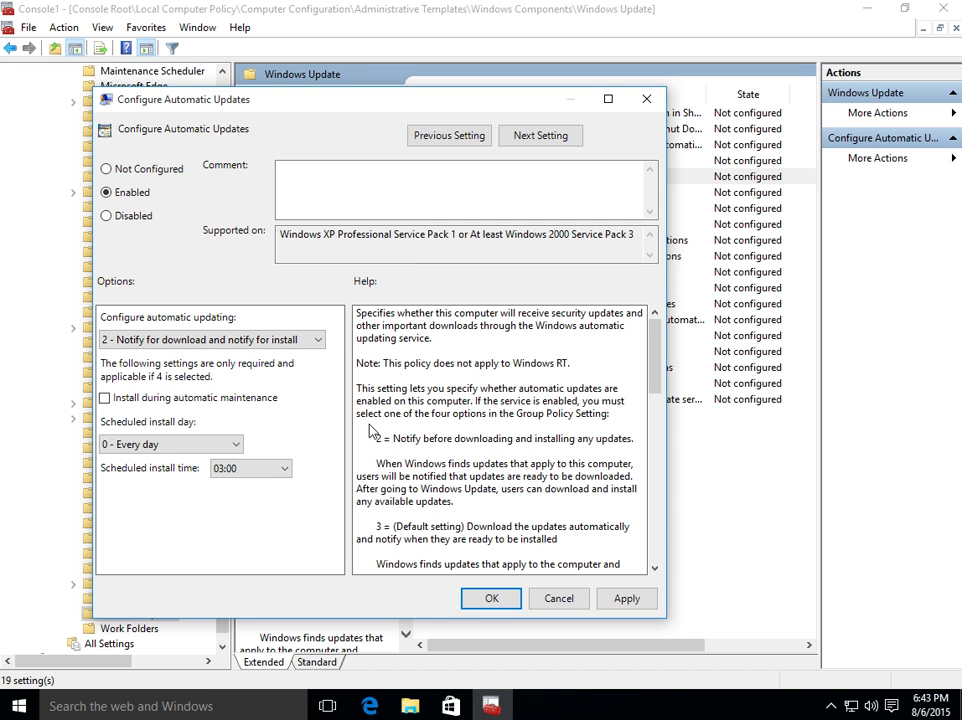
pyautogui.click(489, 598)
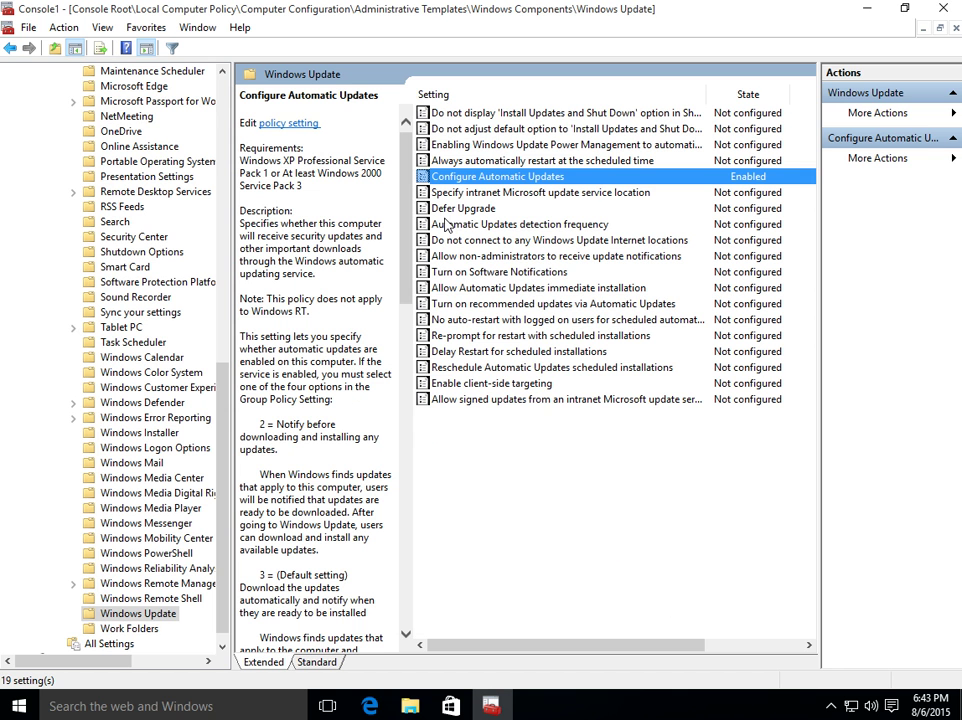
# - Close the management console without saving the console settings to Console1
pyautogui.click(944, 13)
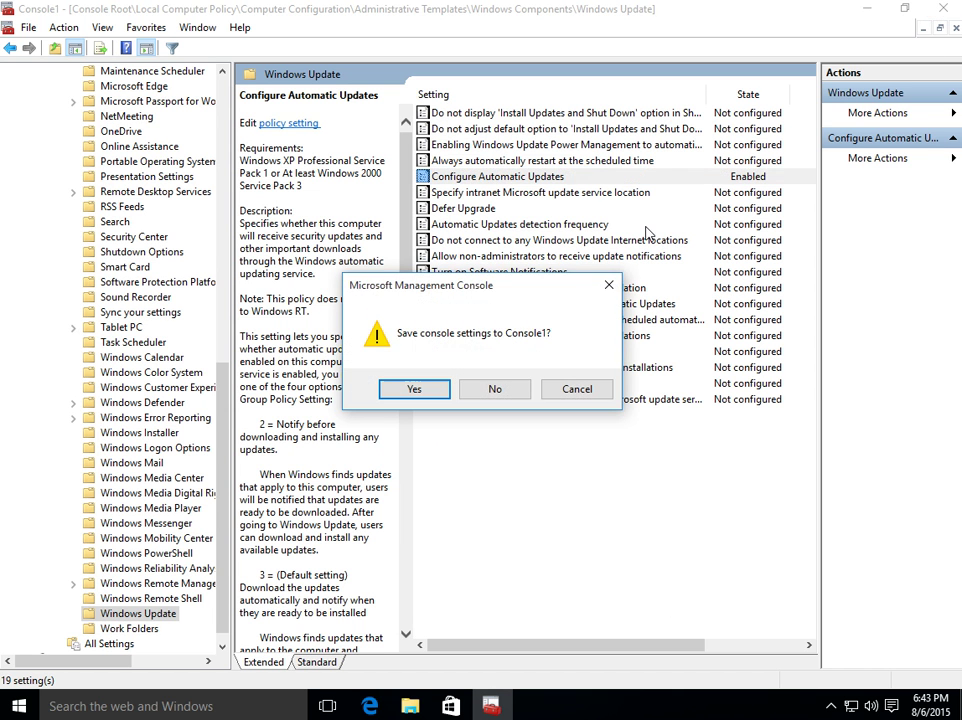
pyautogui.click(509, 401)
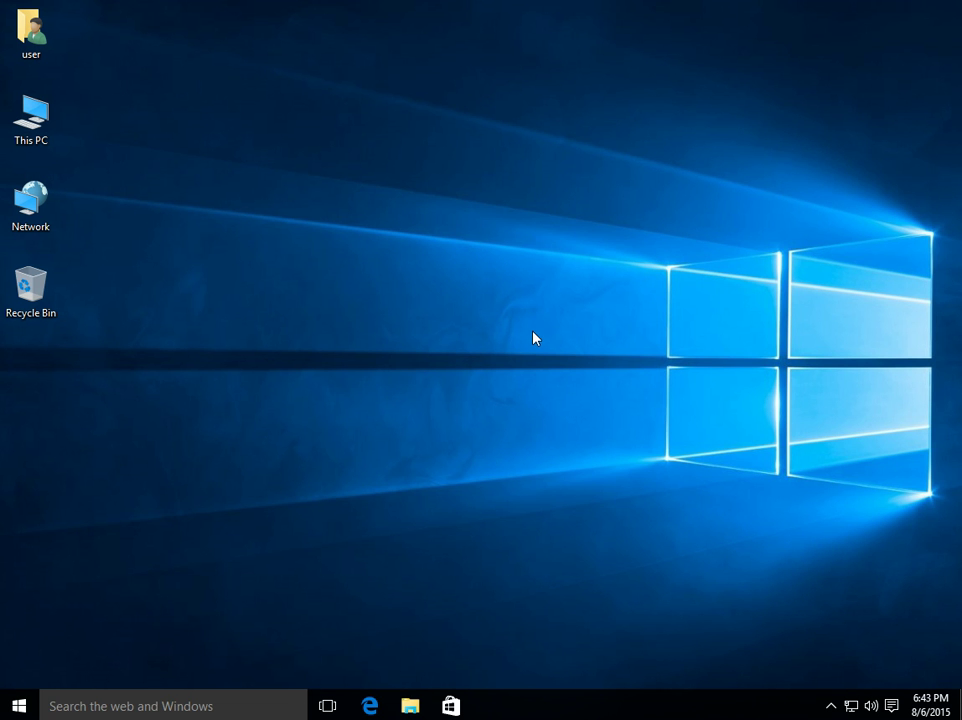